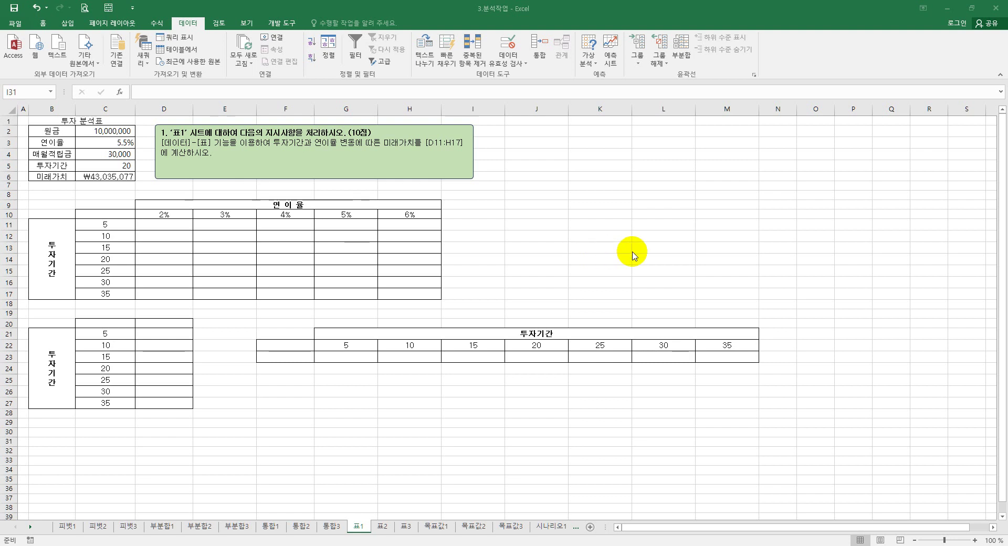
- Examine the investment inputs in C3:C5 and the future value formula in C6
left_click(474, 236)
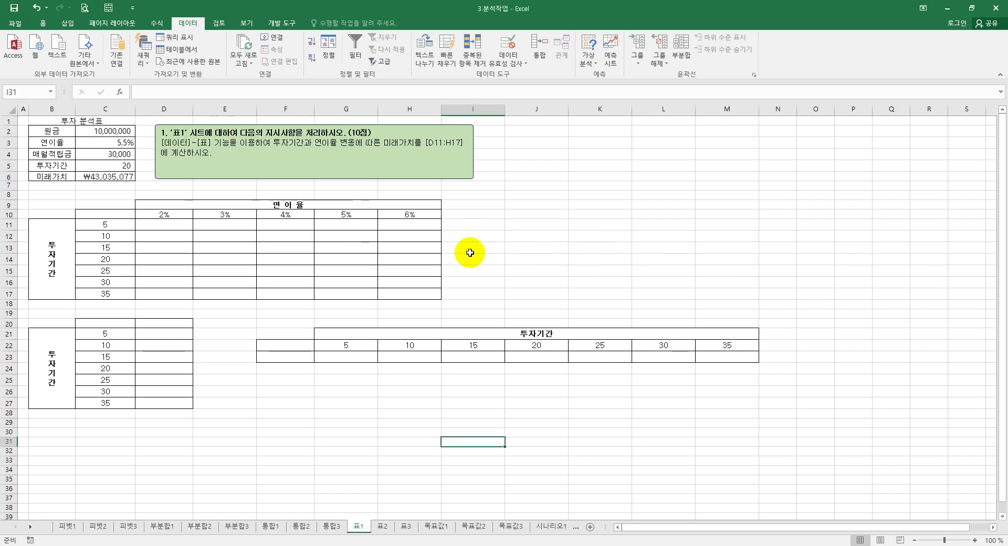
left_click(112, 133)
left_click(105, 141)
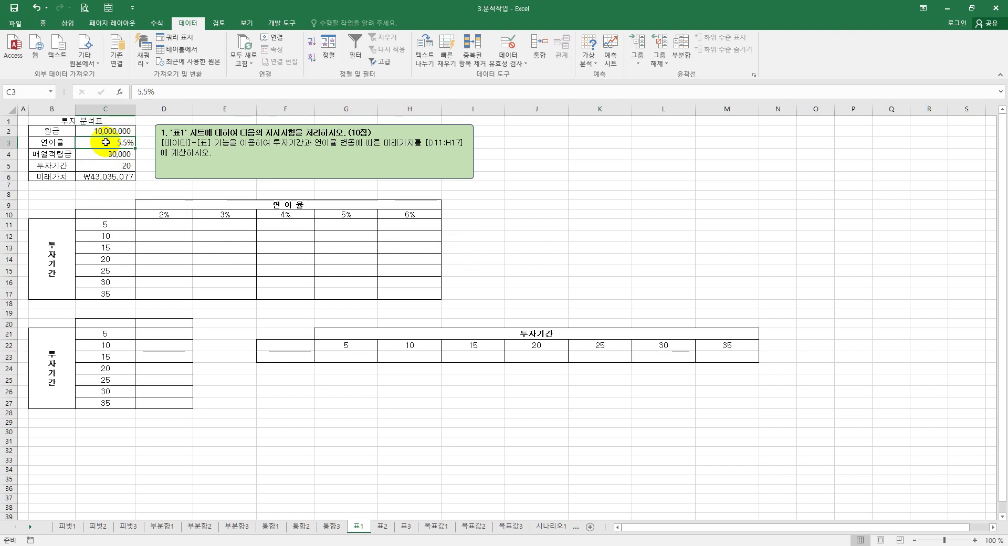
left_click(105, 154)
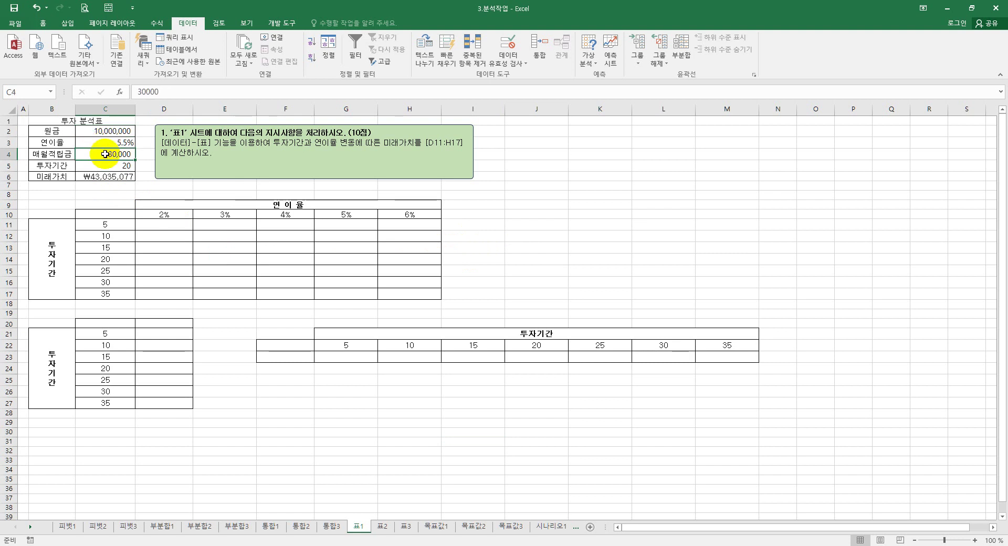
left_click(104, 165)
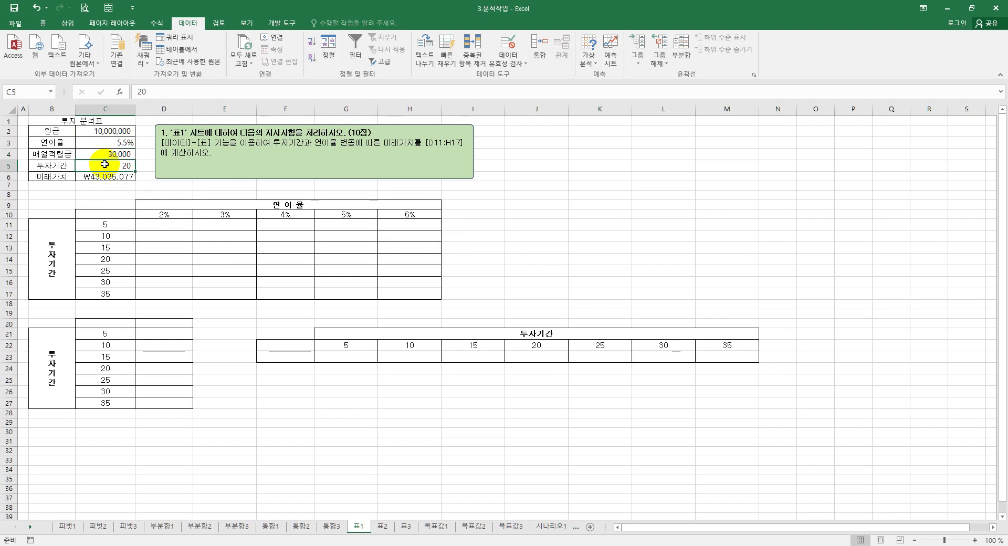
left_click(92, 157)
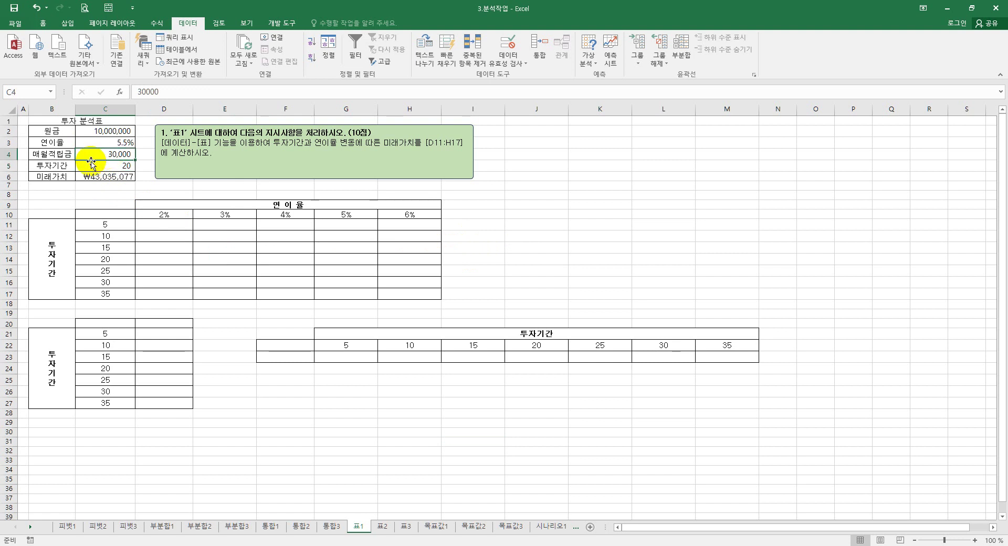
left_click(99, 164)
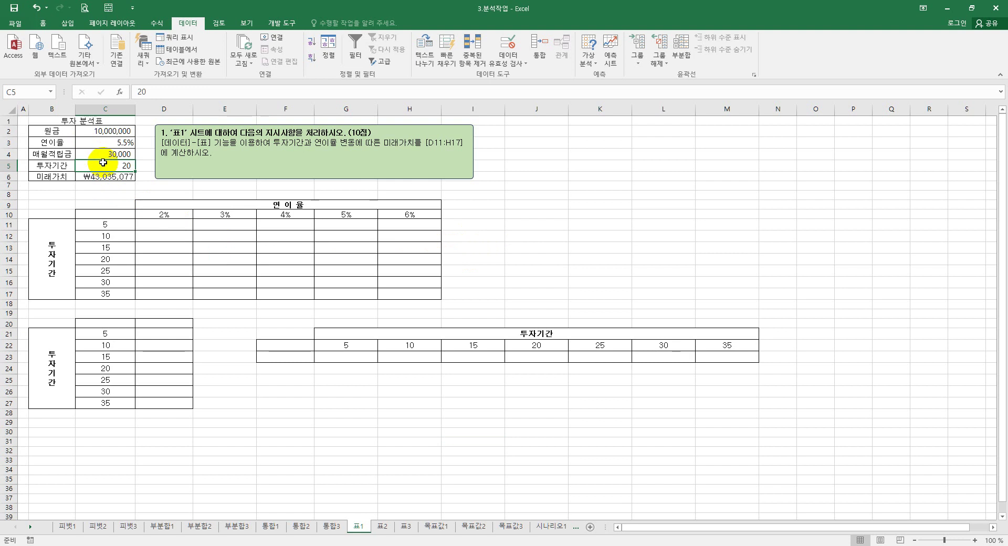
left_click(110, 175)
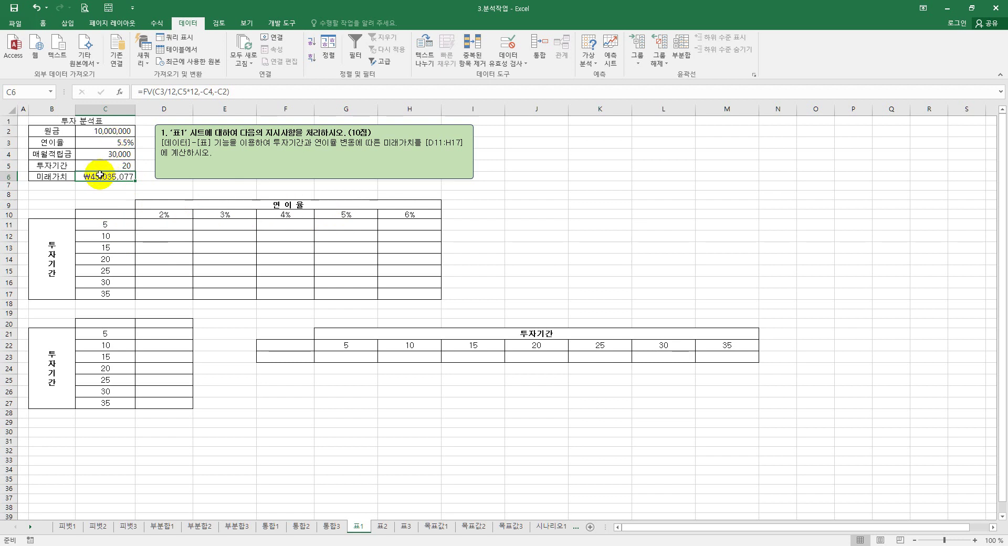
- Test an annual interest rate of 2% in C3, and restore it to 5.5%
left_click(119, 143)
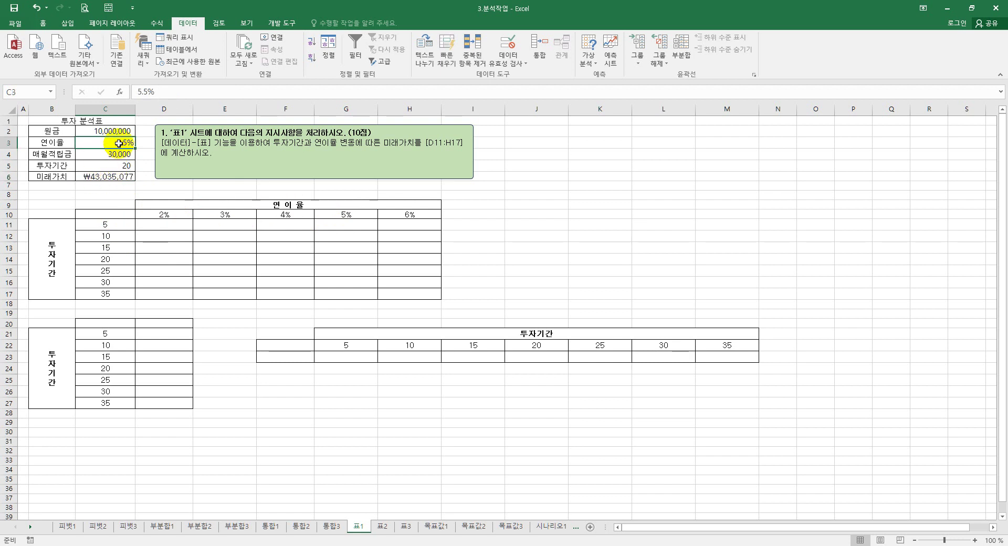
type("2")
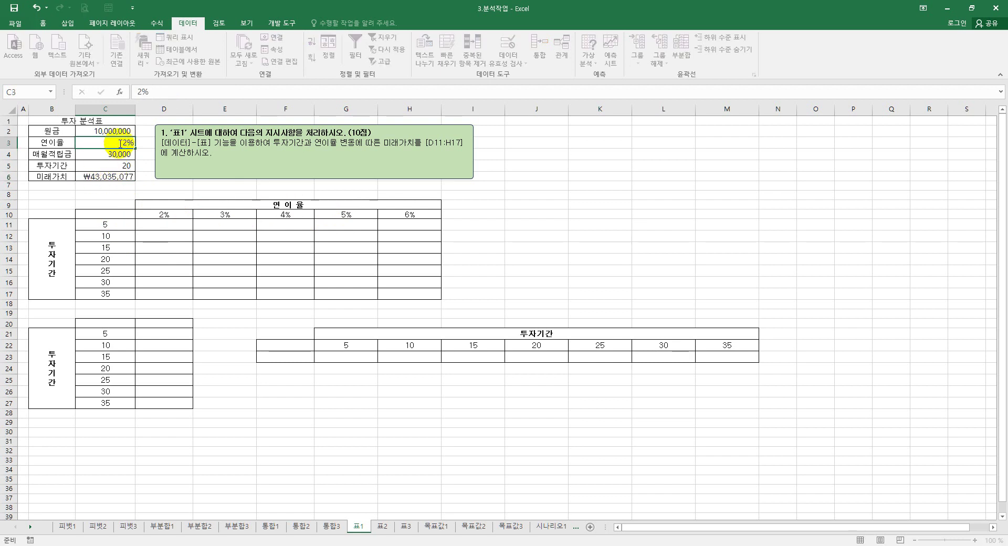
key("Return")
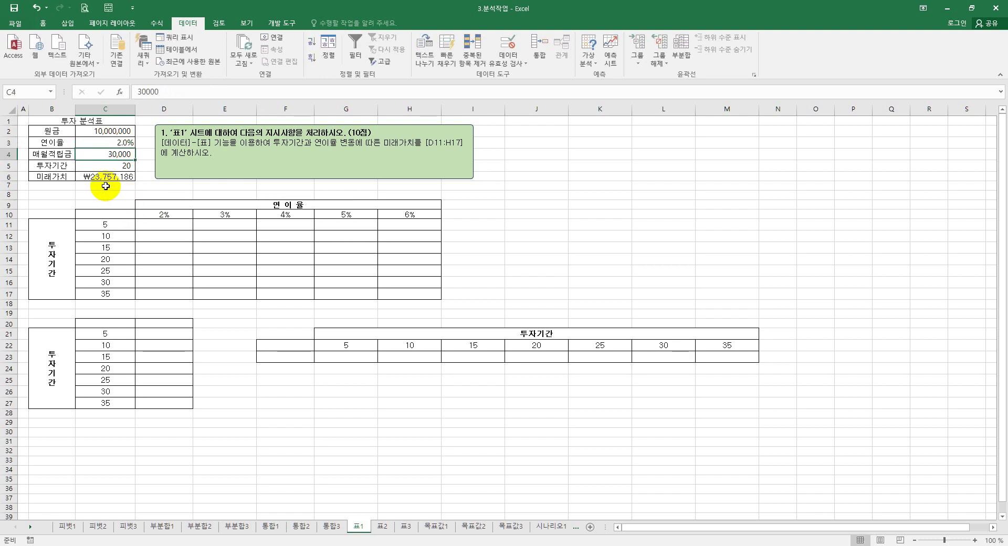
left_click(124, 142)
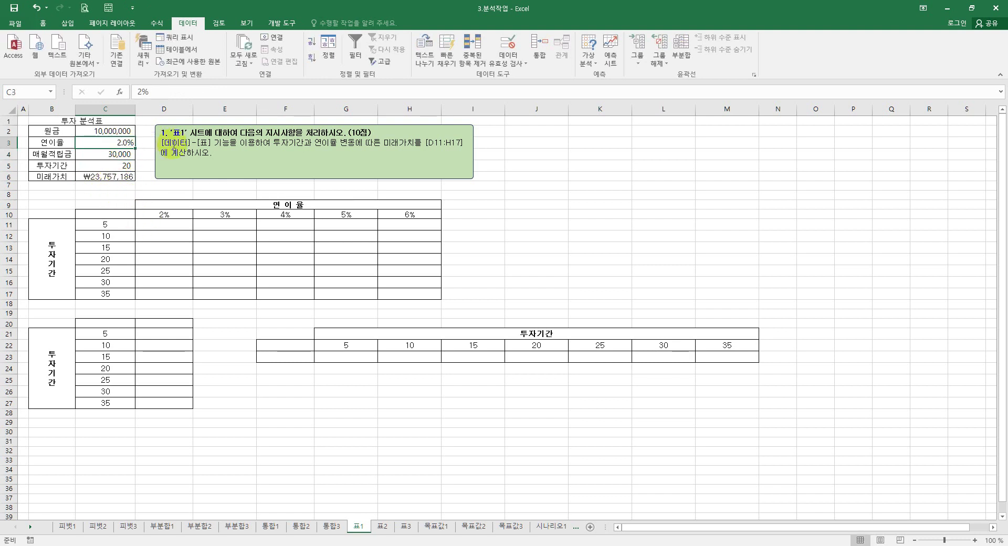
type("5.5")
key("Return")
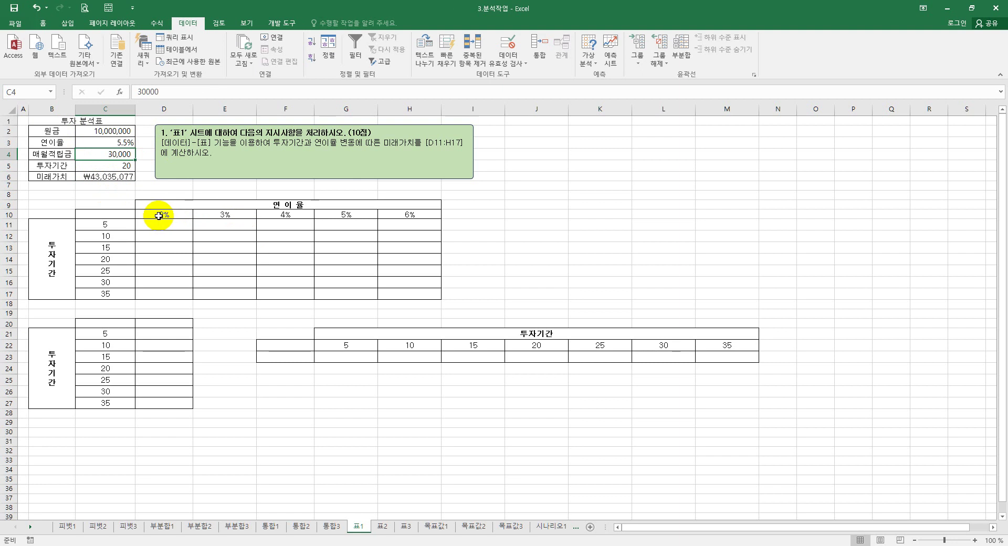
- Link the corner cell C10 of the interest rate and period table to the future value with =C6
left_click_drag(158, 216, 413, 213)
left_click_drag(122, 293, 116, 228)
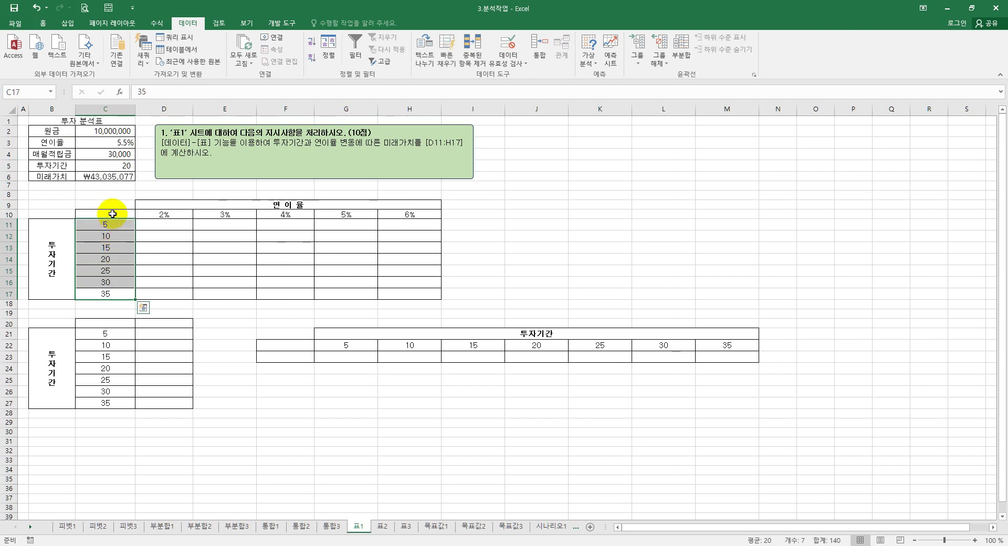
left_click(113, 214)
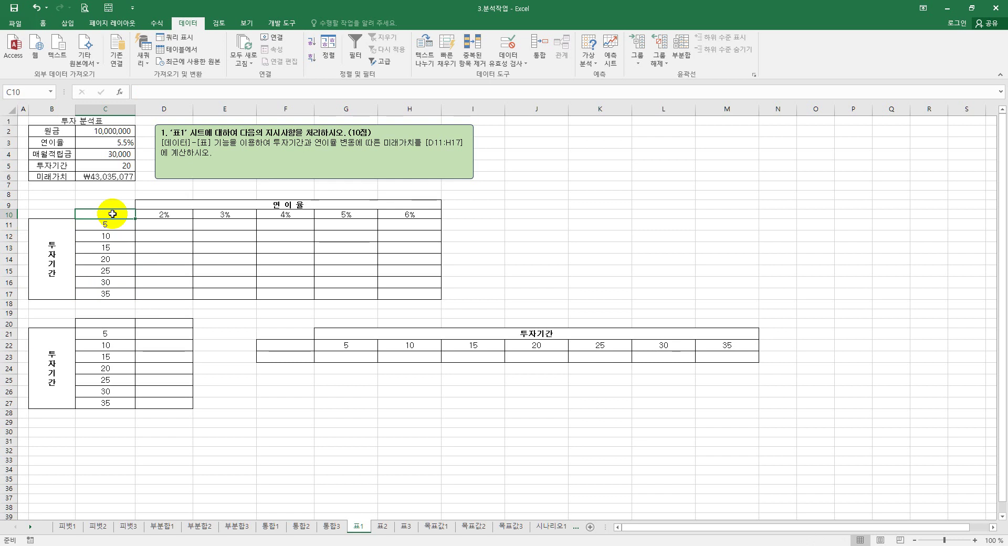
type("=")
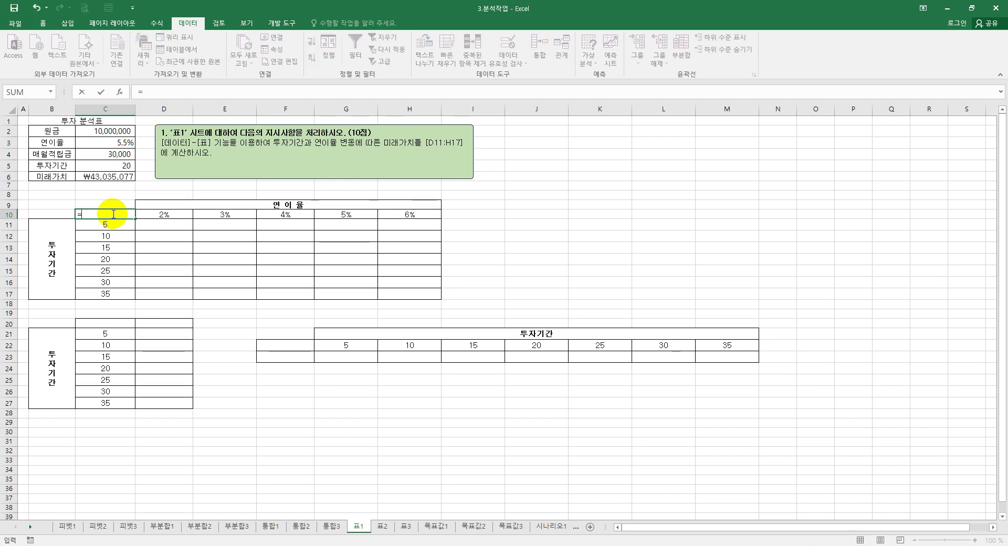
left_click(113, 178)
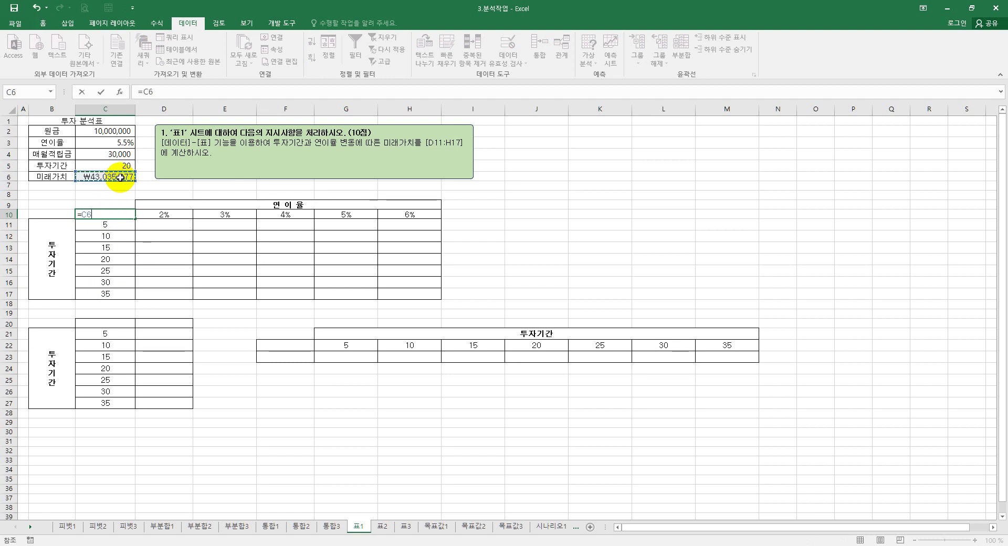
key("Return")
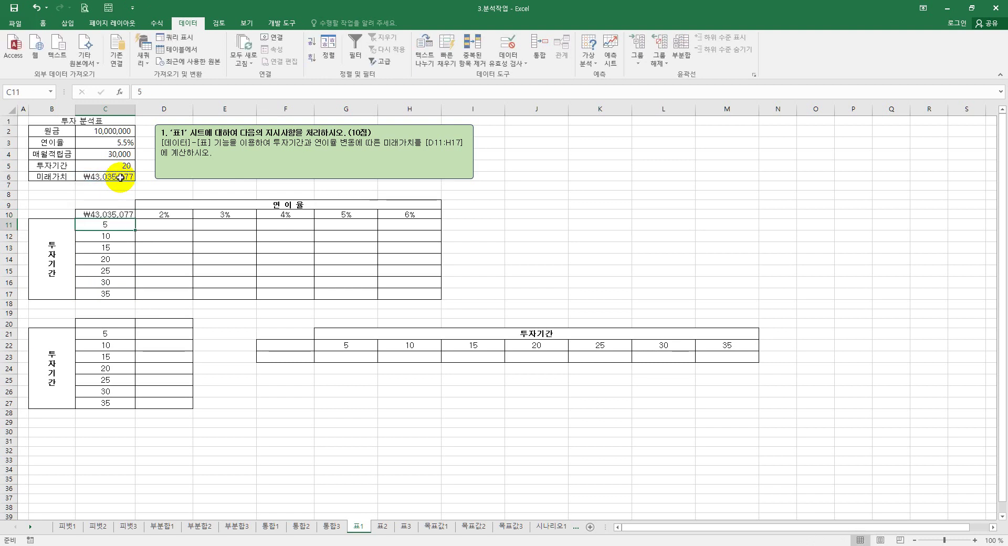
- Create a what-if data table over C10:H17 with $C$3 as the row input cell and $C$5 as the column input cell
left_click(115, 213)
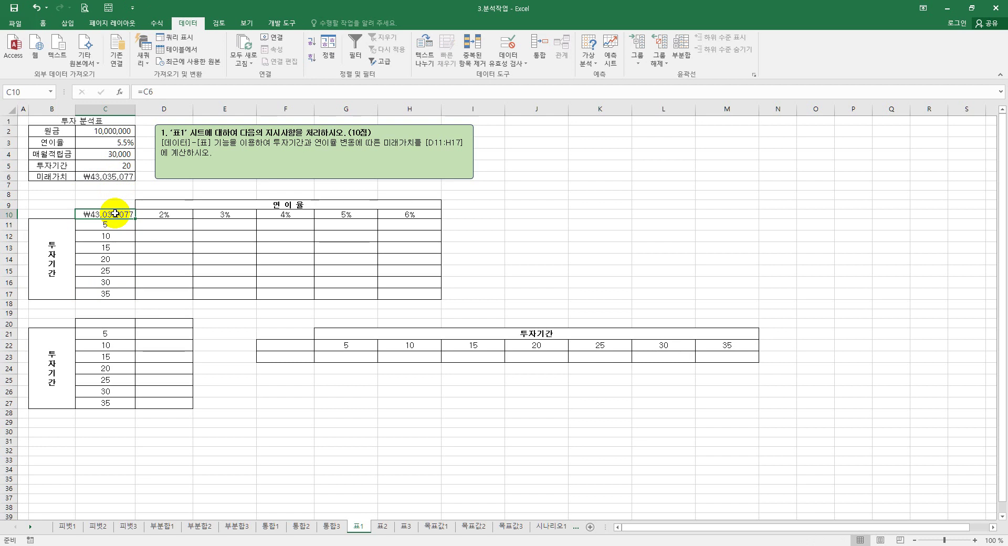
left_click_drag(115, 213, 395, 292)
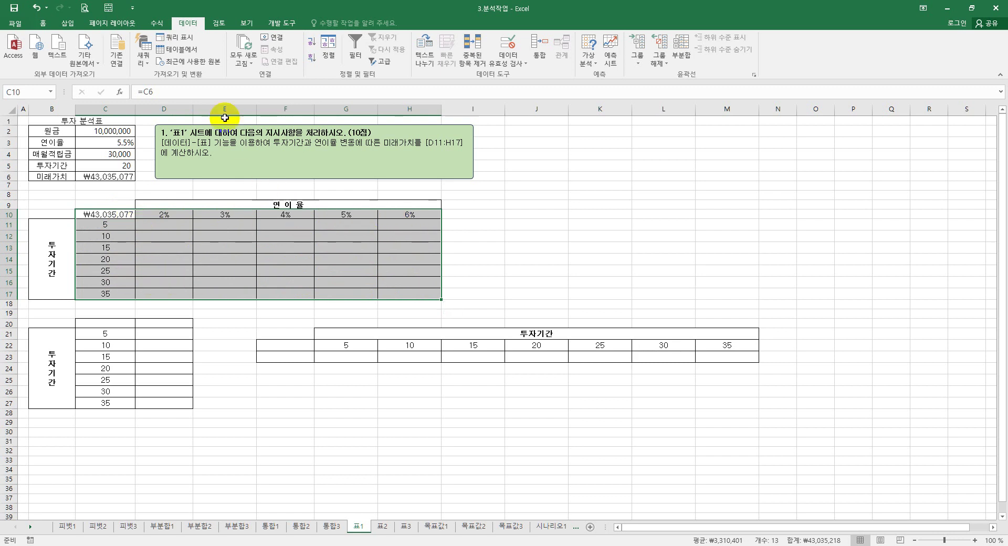
left_click(588, 53)
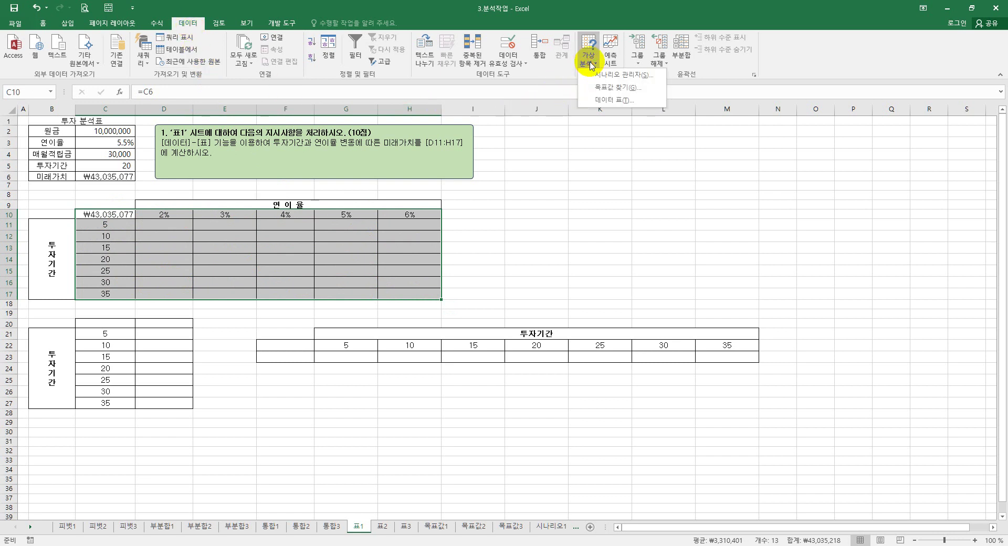
left_click(607, 101)
left_click_drag(520, 308, 500, 227)
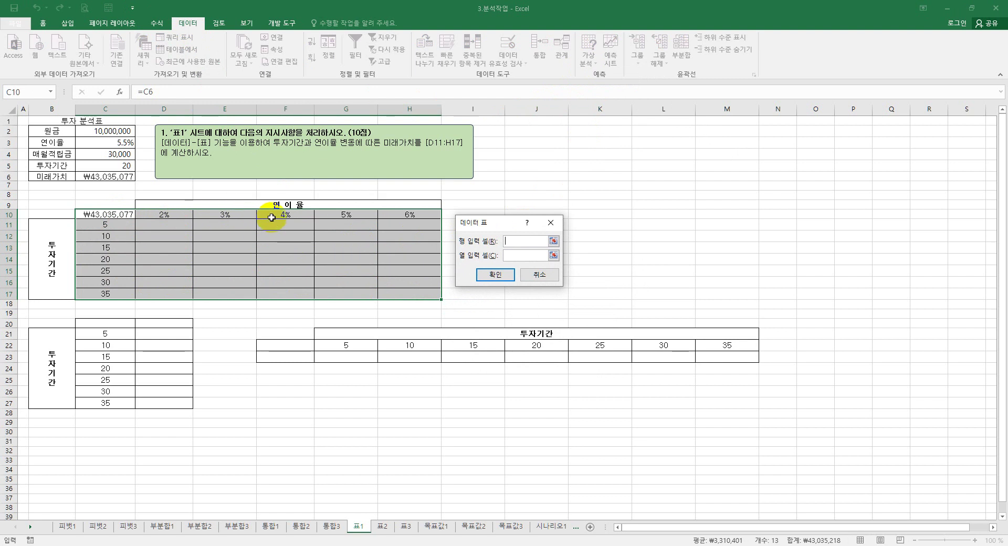
left_click_drag(4, 209, 444, 220)
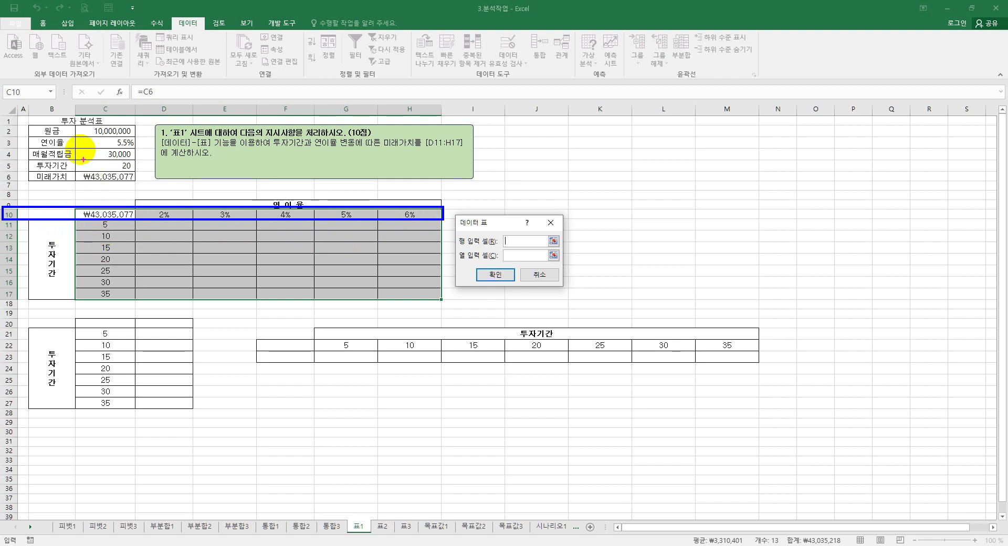
left_click_drag(74, 104, 137, 303)
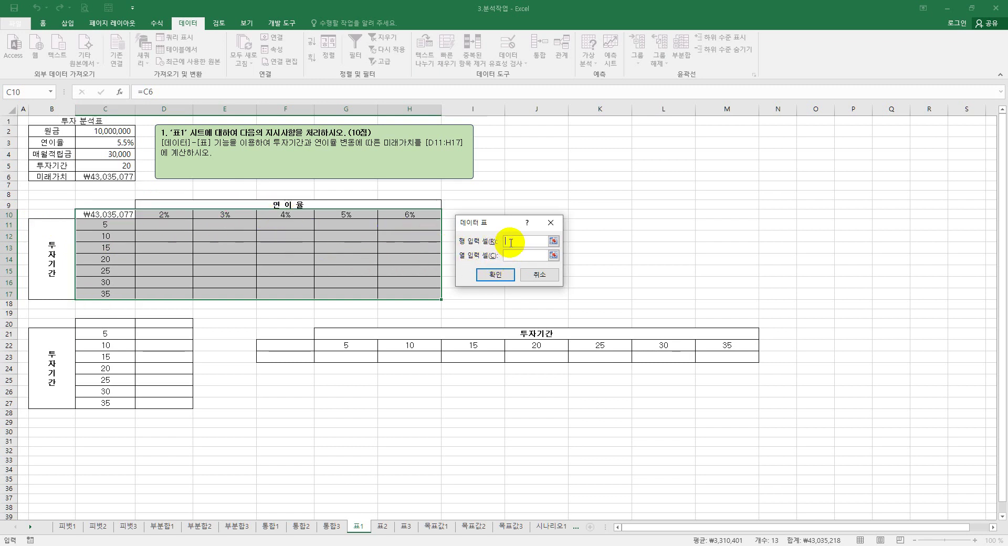
left_click(117, 142)
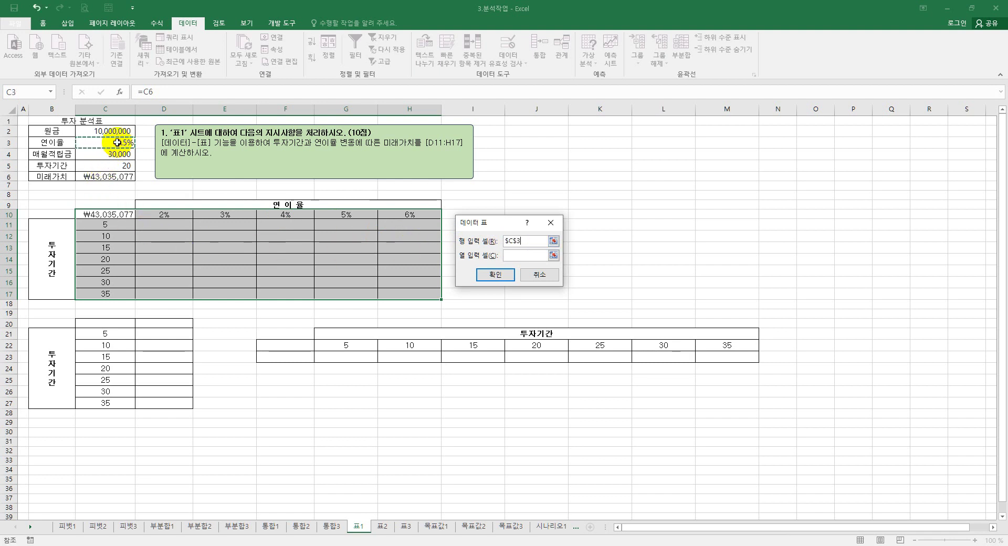
left_click(509, 256)
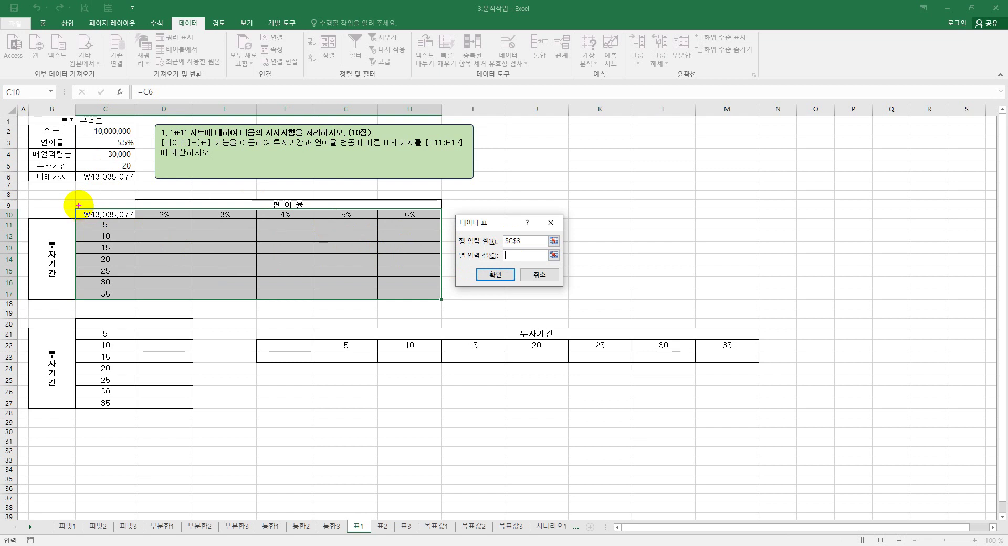
mouse_move(74, 105)
left_mouse_down()
mouse_move(96, 248)
mouse_move(135, 304)
left_mouse_up()
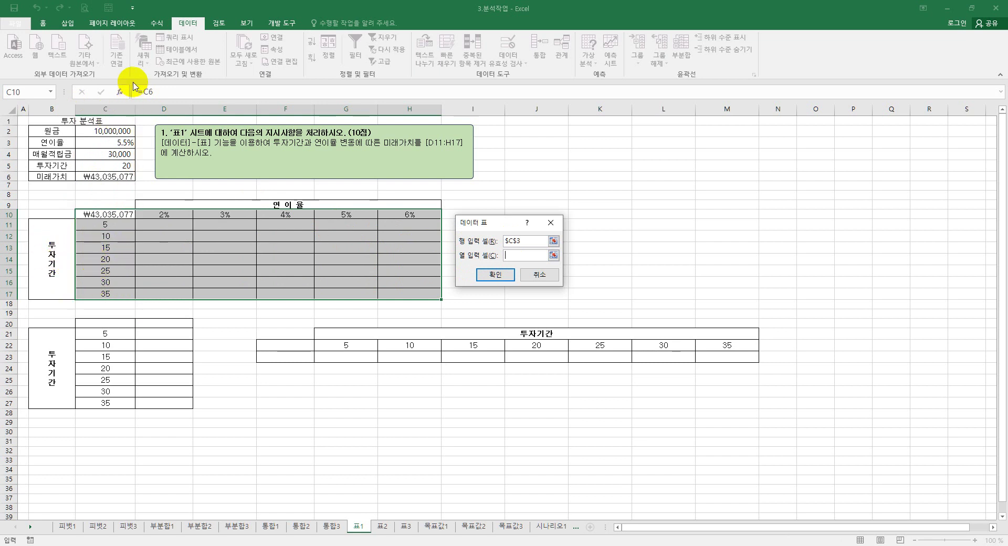
left_click(119, 166)
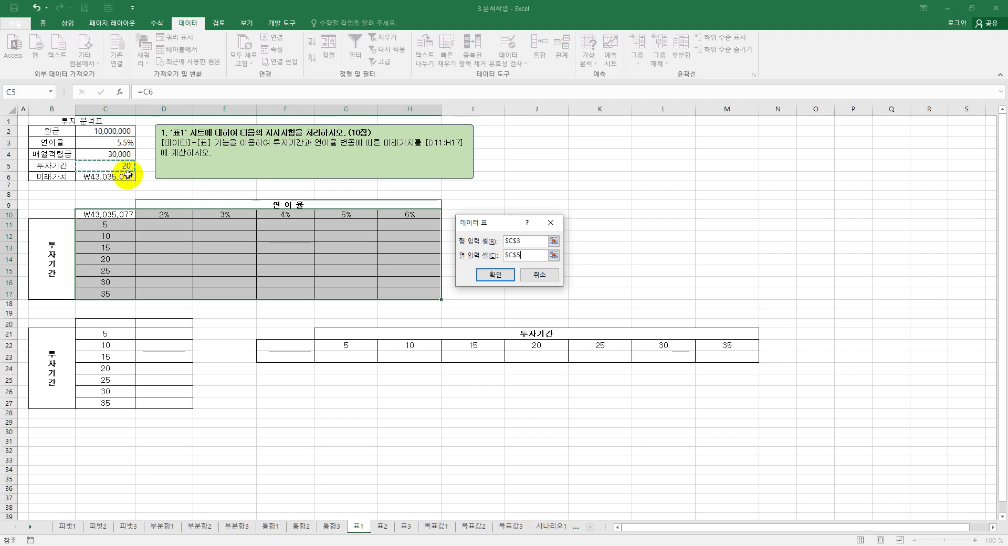
left_click(495, 275)
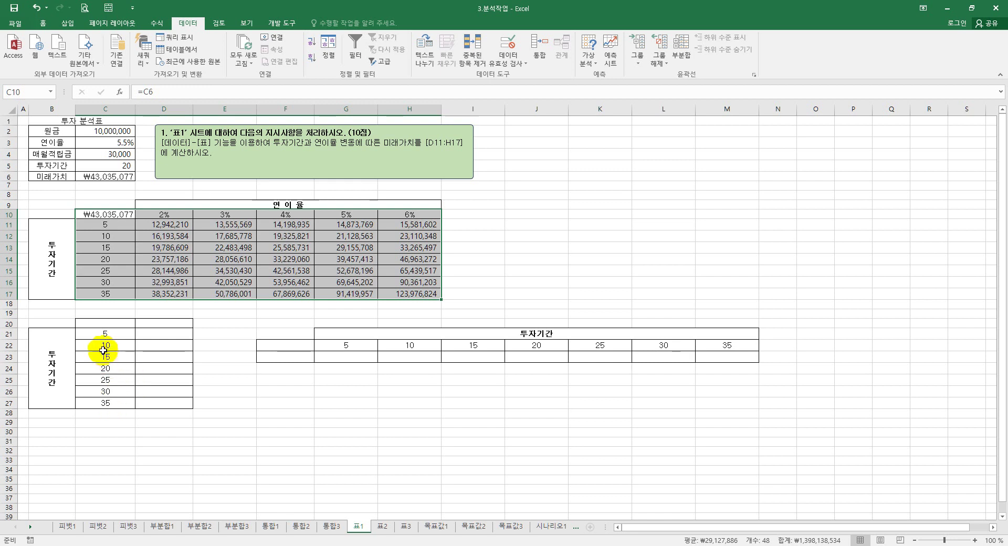
- Link cell D20, above the results column of the vertical investment period table, to the future value with =C6
left_click_drag(162, 332, 164, 402)
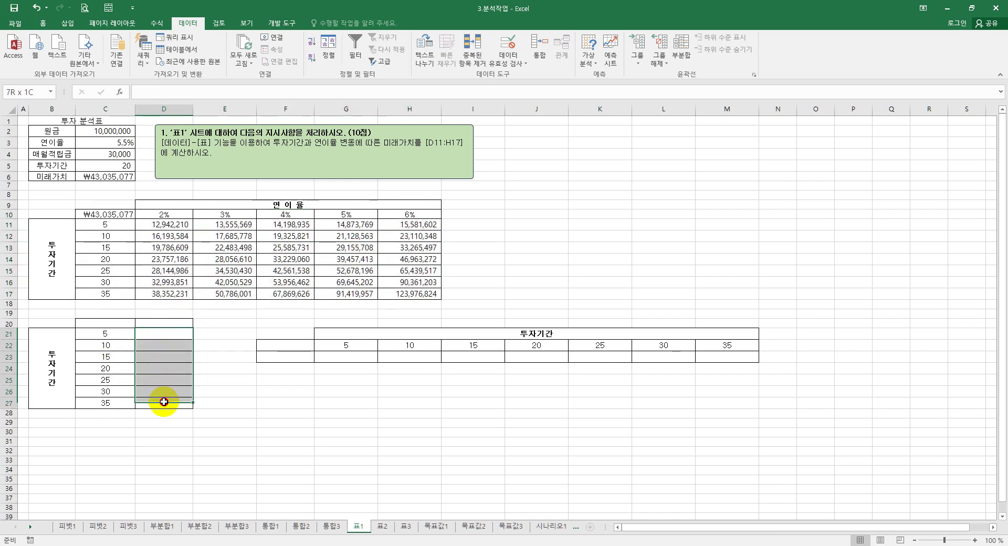
left_click(168, 323)
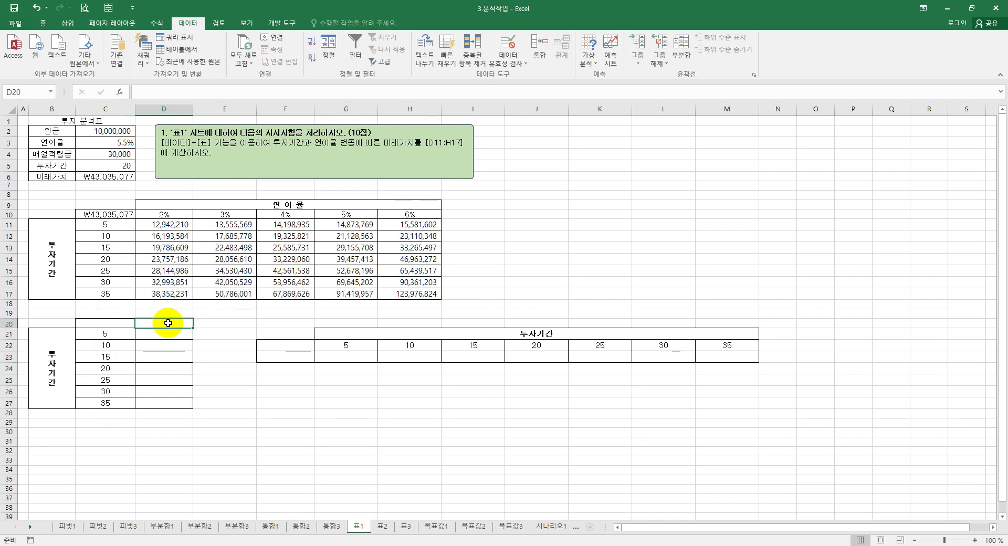
left_click_drag(162, 334, 163, 404)
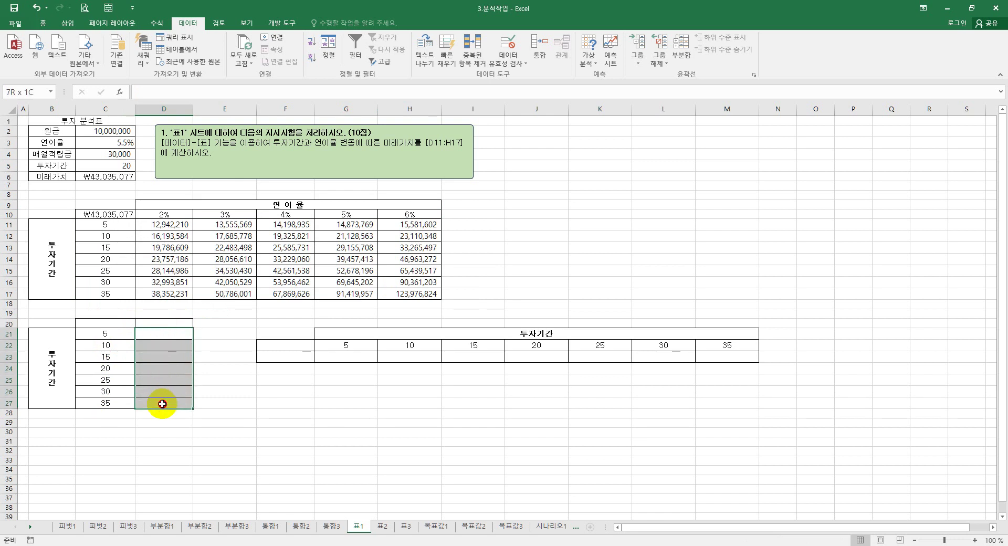
left_click(166, 323)
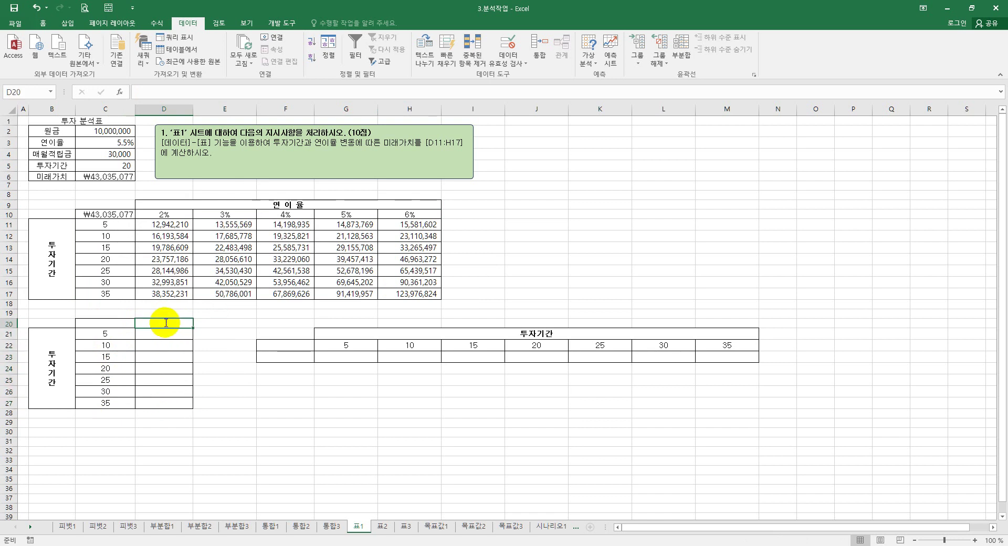
type("=")
left_click(113, 178)
key("Return")
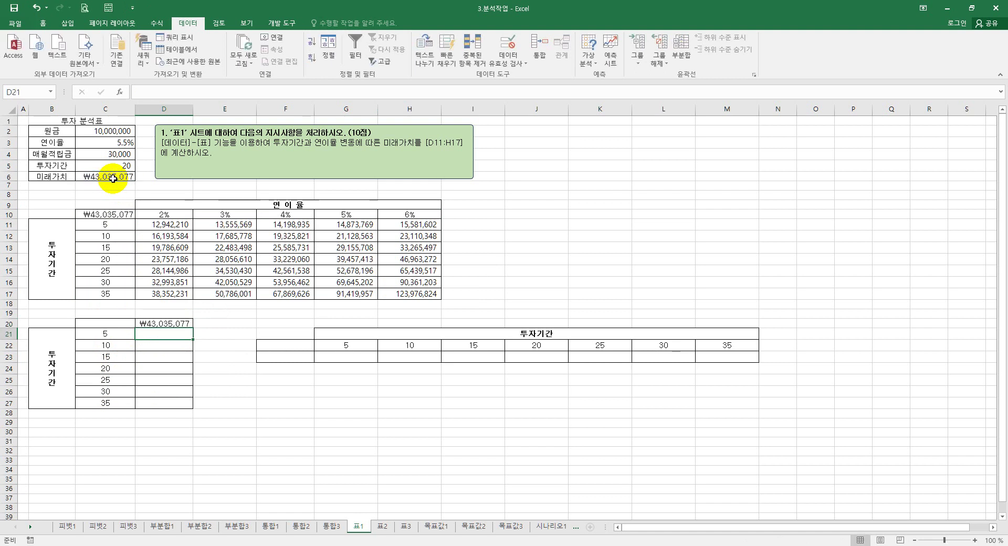
- Create a what-if data table over C20:D27 with $C$5 as the column input cell and no row input cell
left_click(168, 323)
left_click_drag(168, 323, 120, 403)
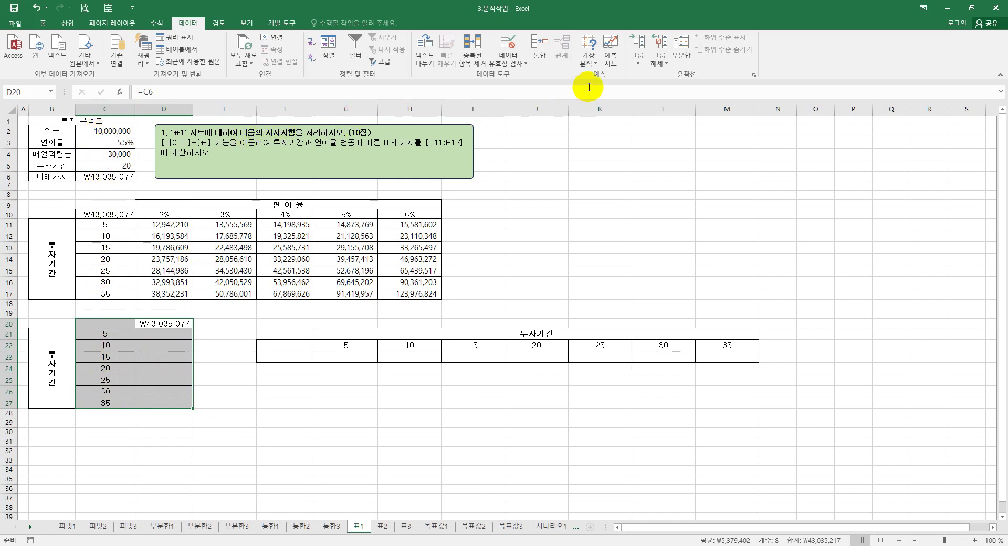
left_click(591, 63)
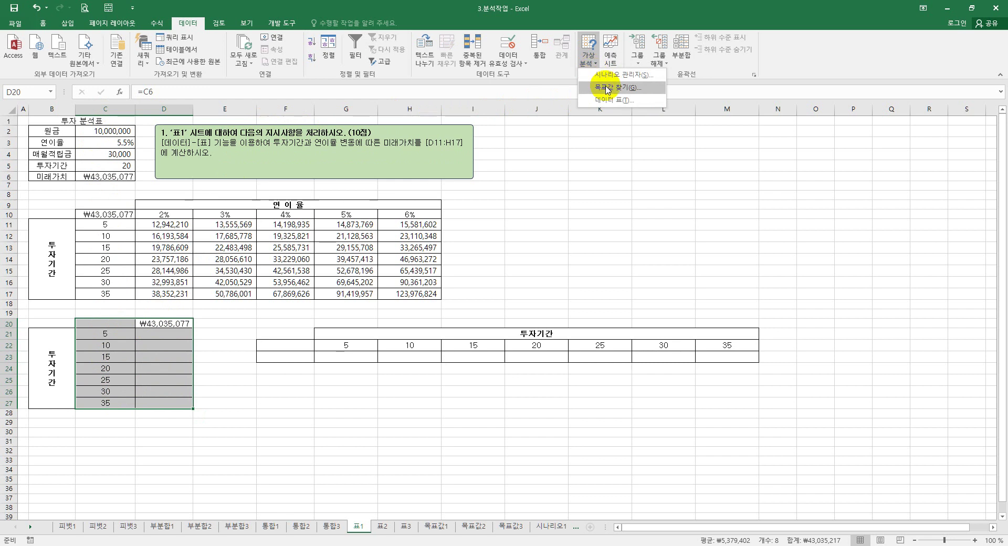
left_click(609, 100)
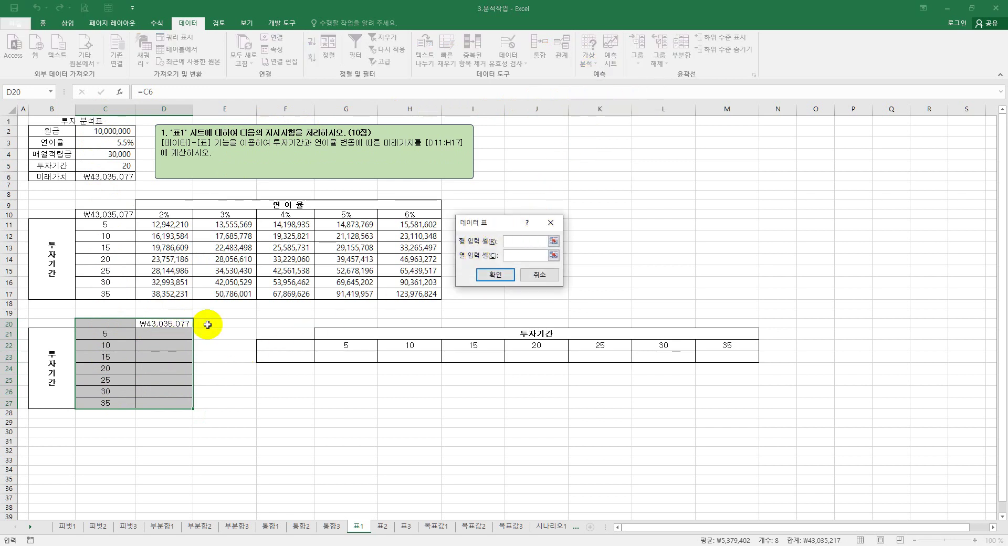
left_click(504, 256)
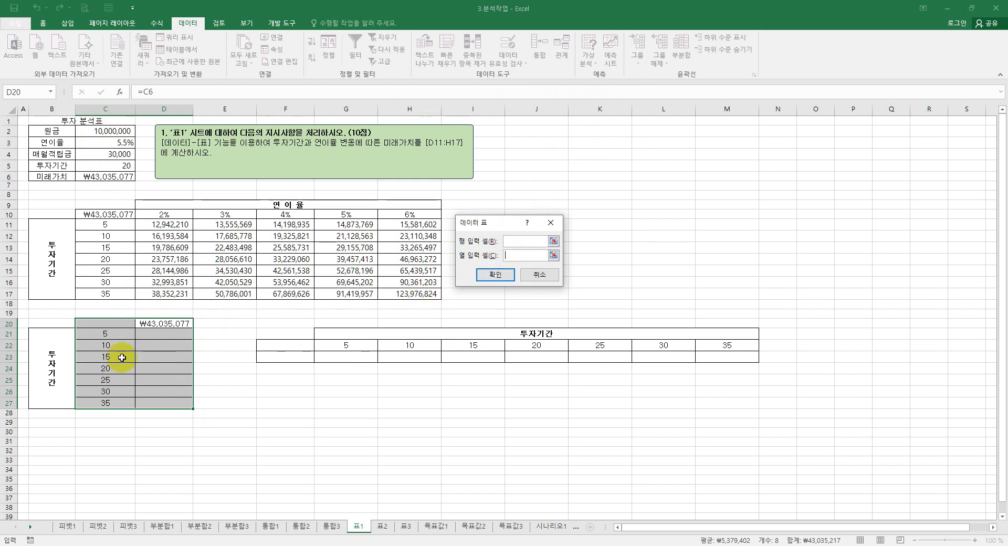
left_click(120, 167)
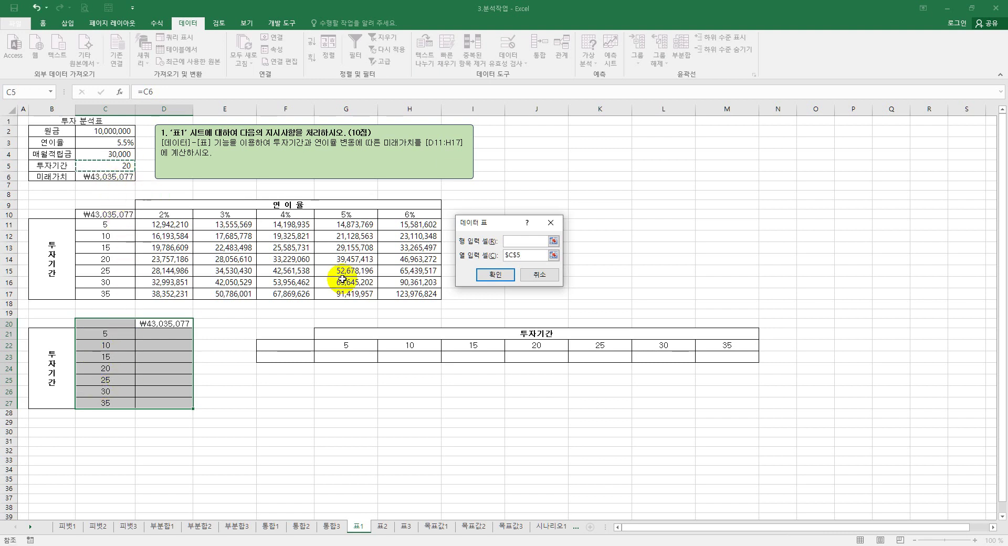
left_click(495, 274)
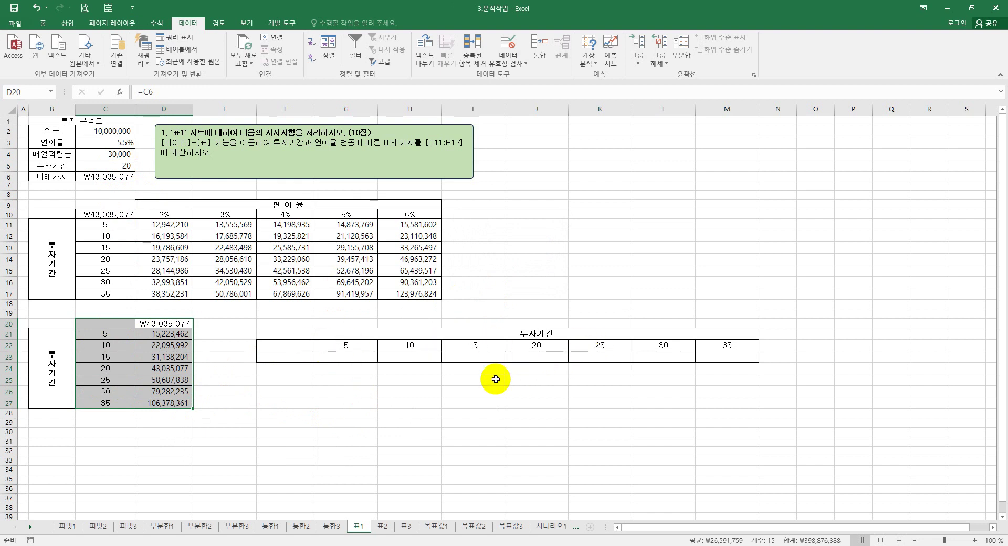
- Link cell F23, beside the results row of the horizontal investment period table, to the future value with =C6
left_click_drag(344, 358, 701, 357)
left_click(294, 360)
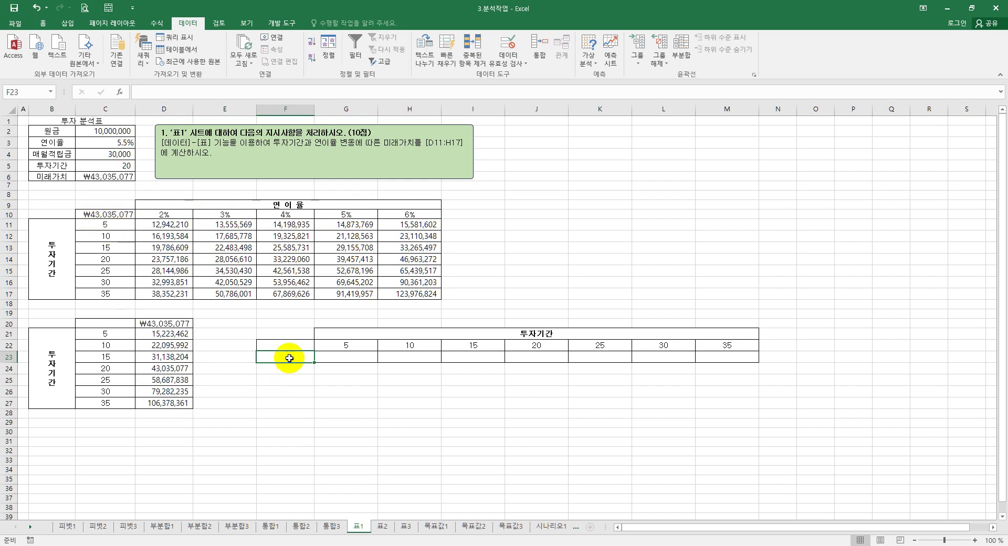
type("=")
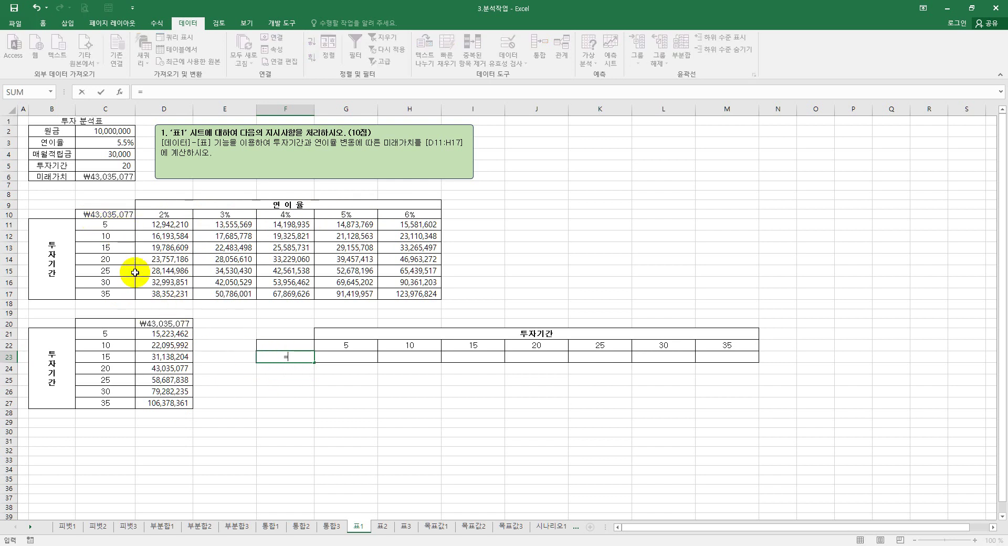
left_click(114, 176)
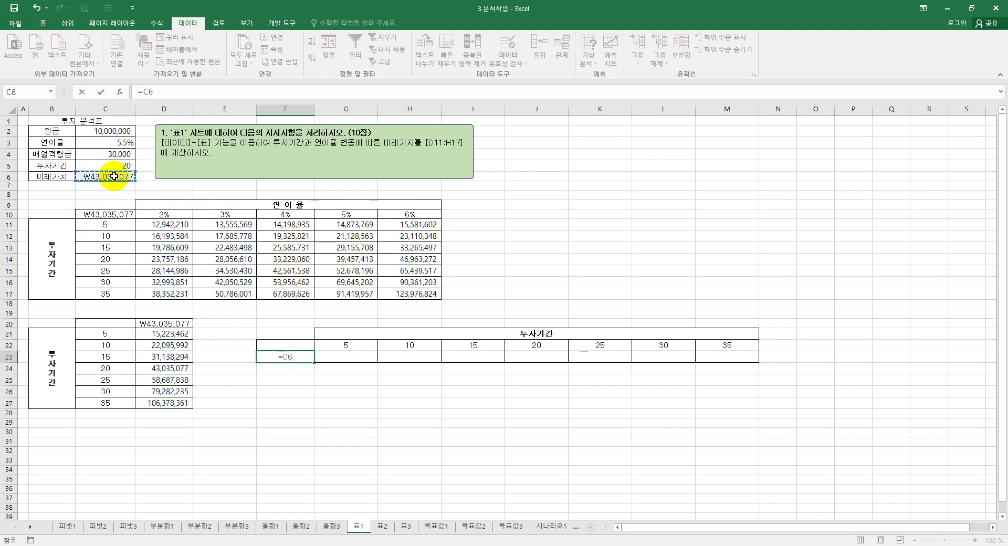
key("Return")
left_click(336, 414)
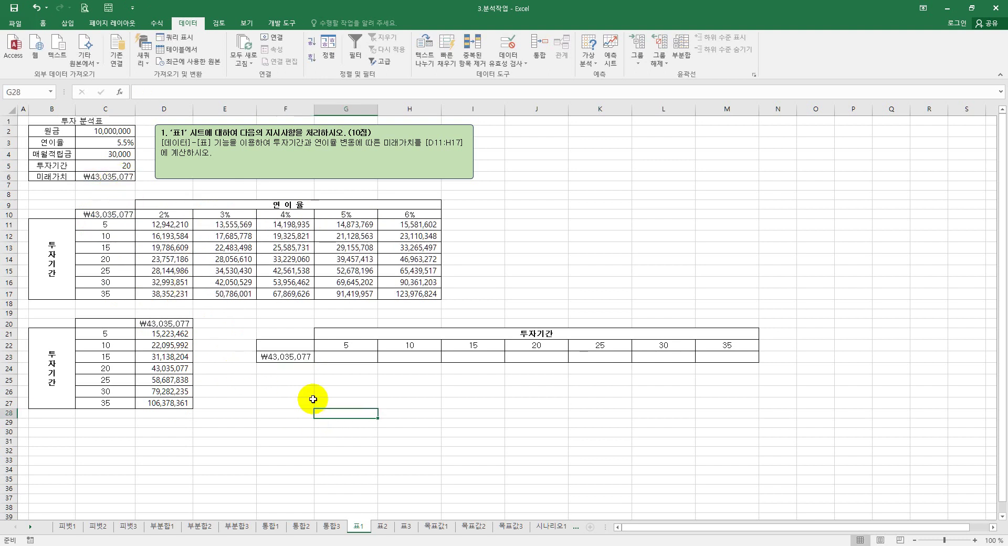
- Create a what-if data table over F22:M23 with $C$5 as the row input cell and no column input cell
left_click(282, 358)
left_click_drag(282, 358, 724, 346)
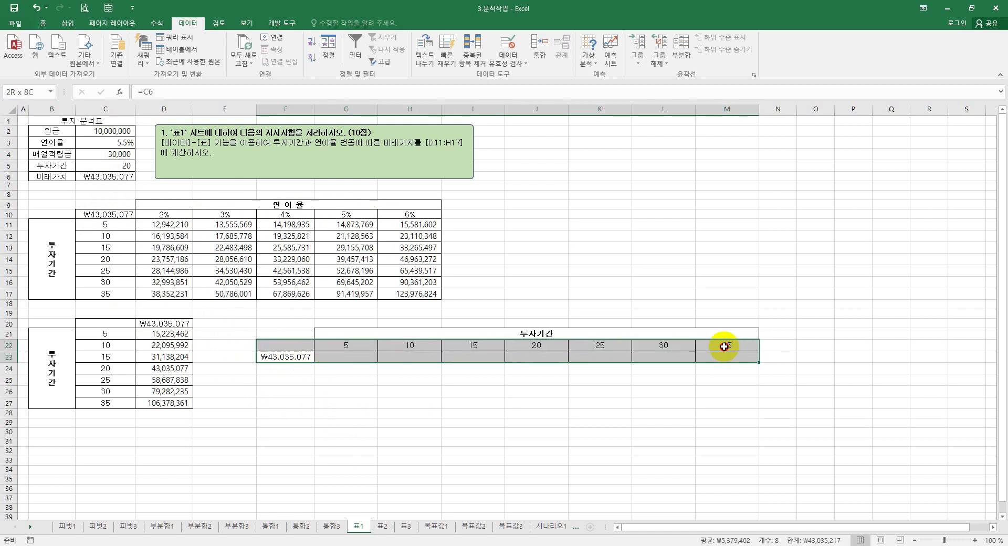
left_click(588, 57)
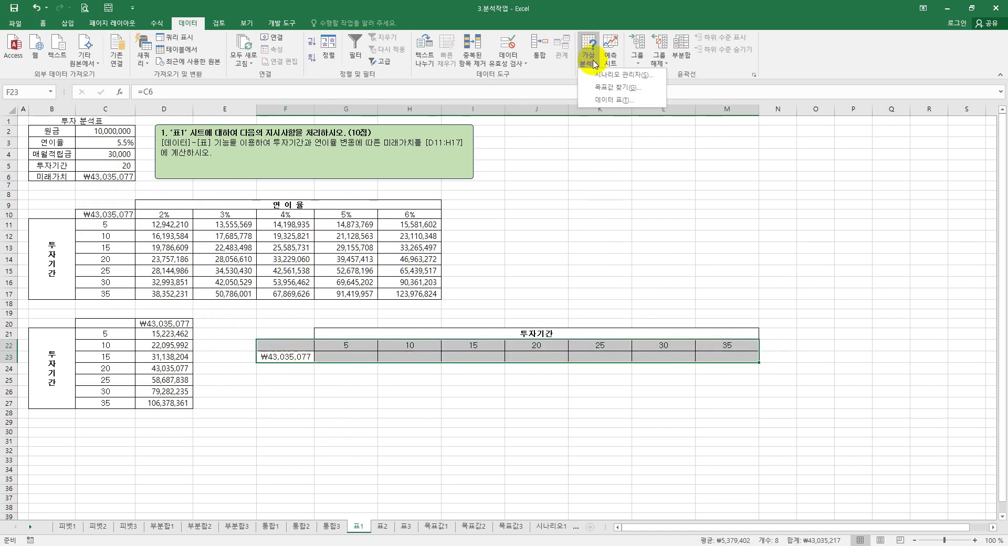
left_click(619, 101)
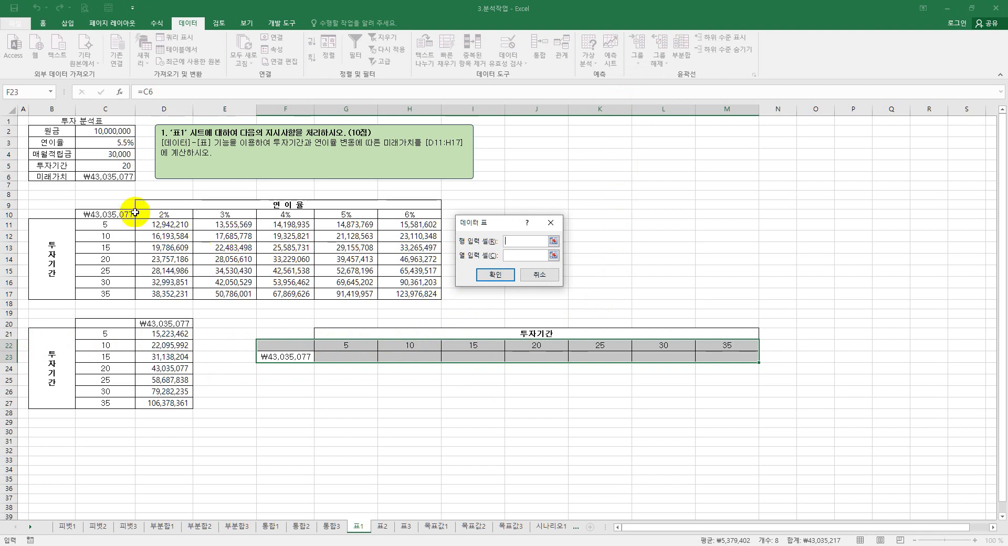
left_click(120, 167)
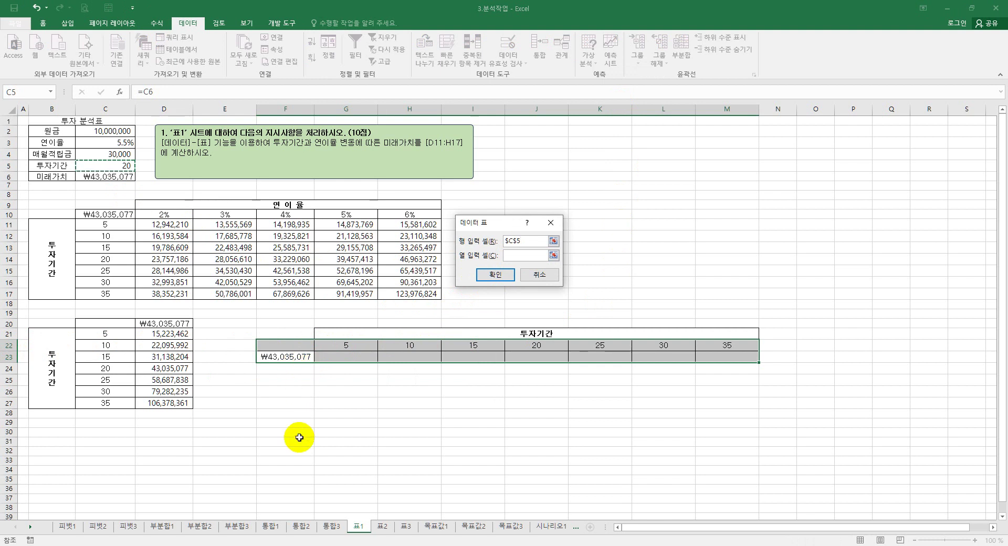
left_click(501, 274)
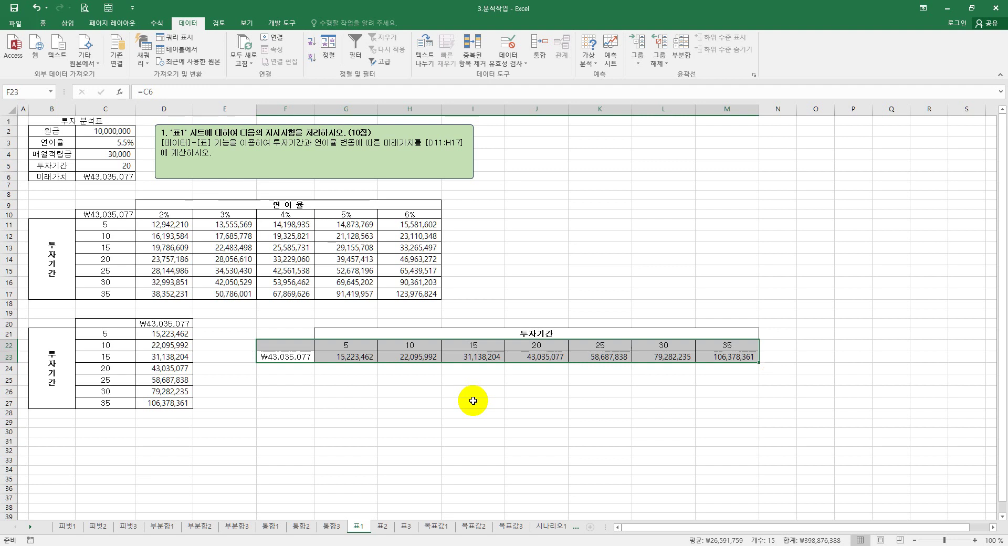
- On the 표2 sheet, link the corner cell C12 of the sales quantity and price table to the profit with =C6
left_click(382, 526)
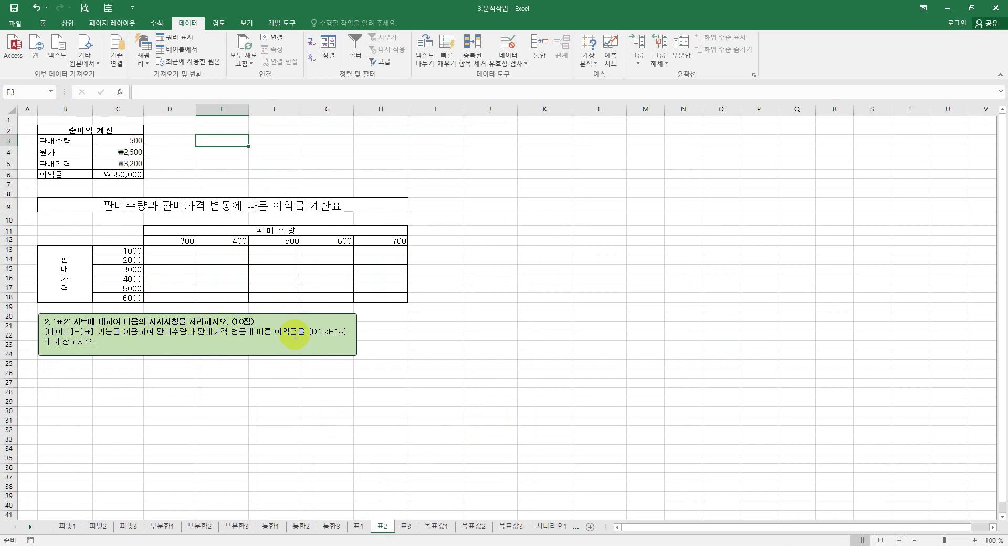
left_click_drag(172, 240, 391, 240)
left_click_drag(131, 296, 132, 250)
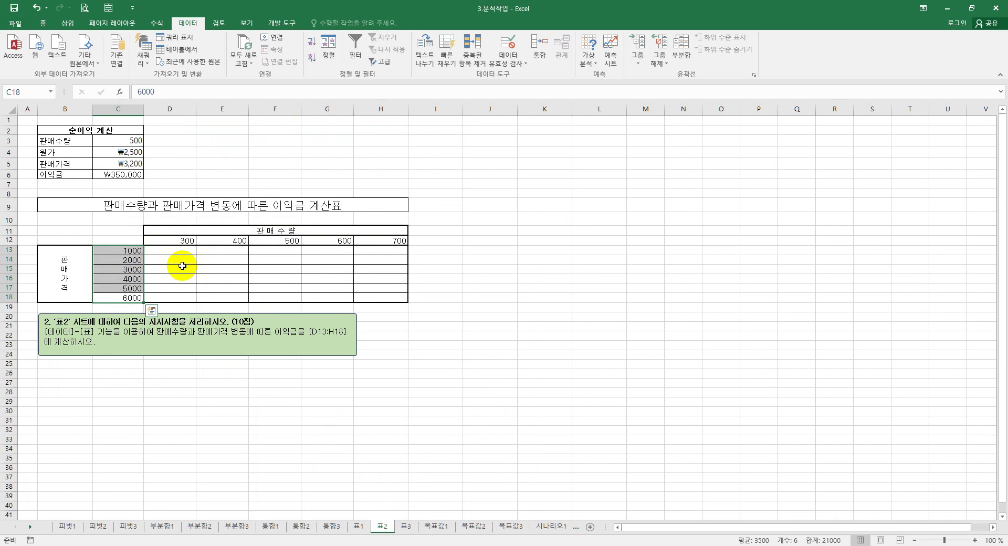
left_click(127, 239)
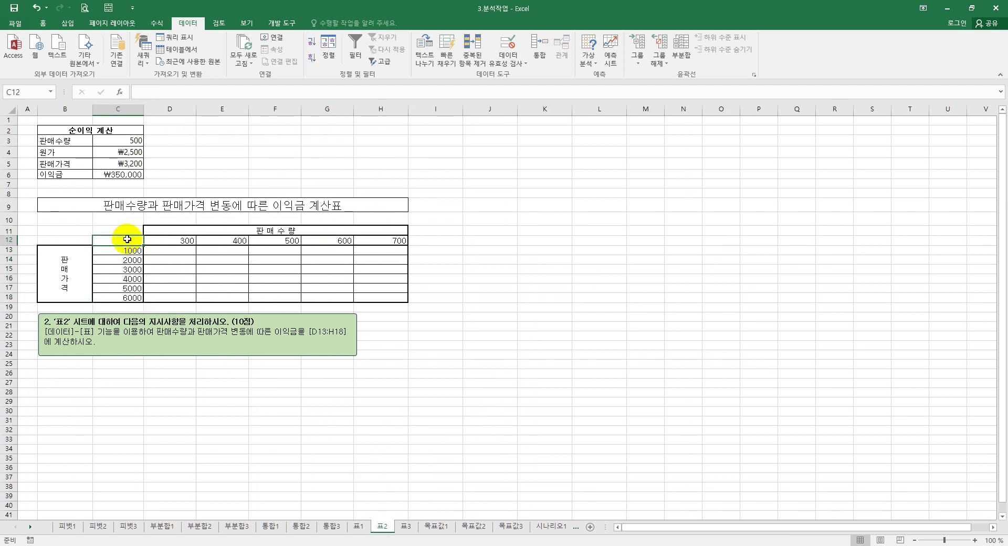
type("=")
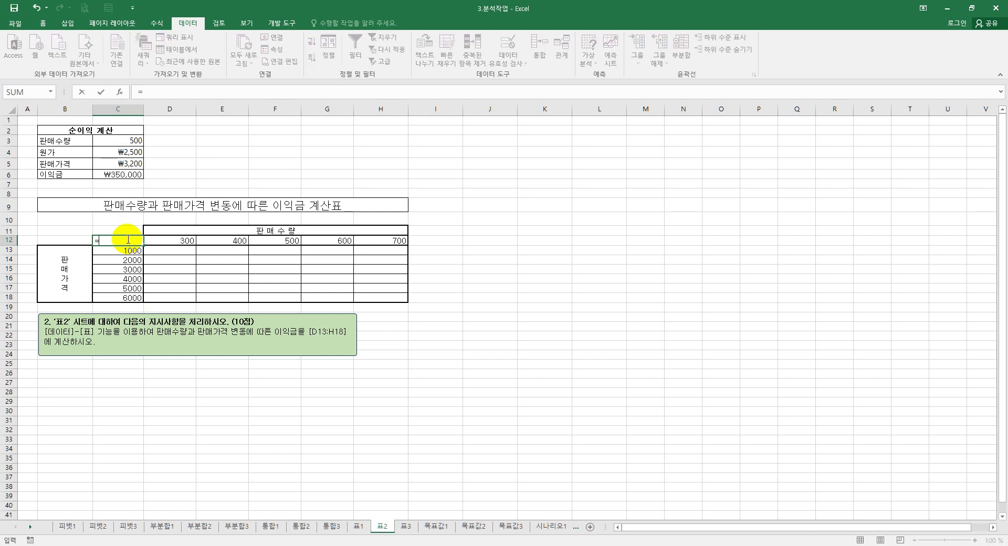
left_click(123, 175)
key("Return")
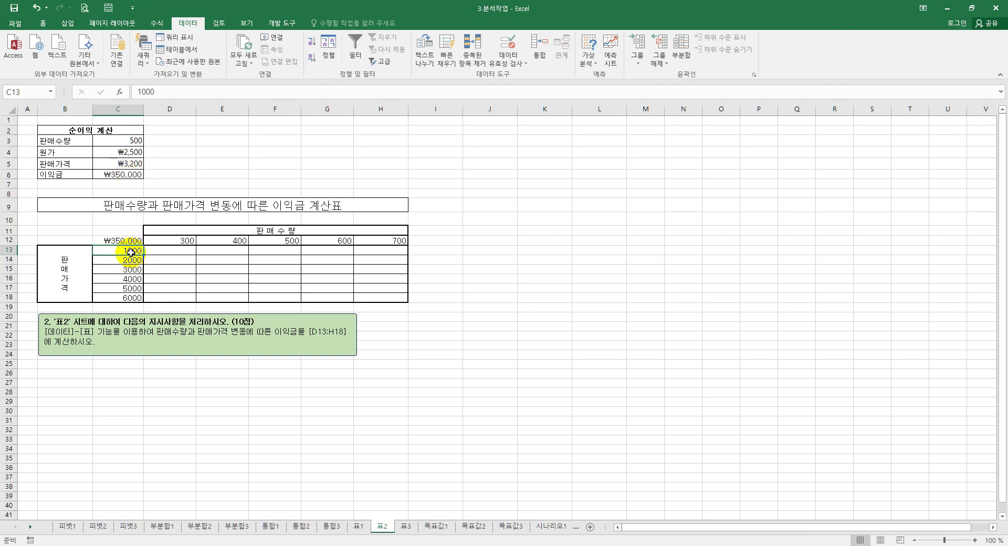
- Start a what-if data table for the range C12:H18
left_click(125, 240)
left_click_drag(126, 240, 374, 298)
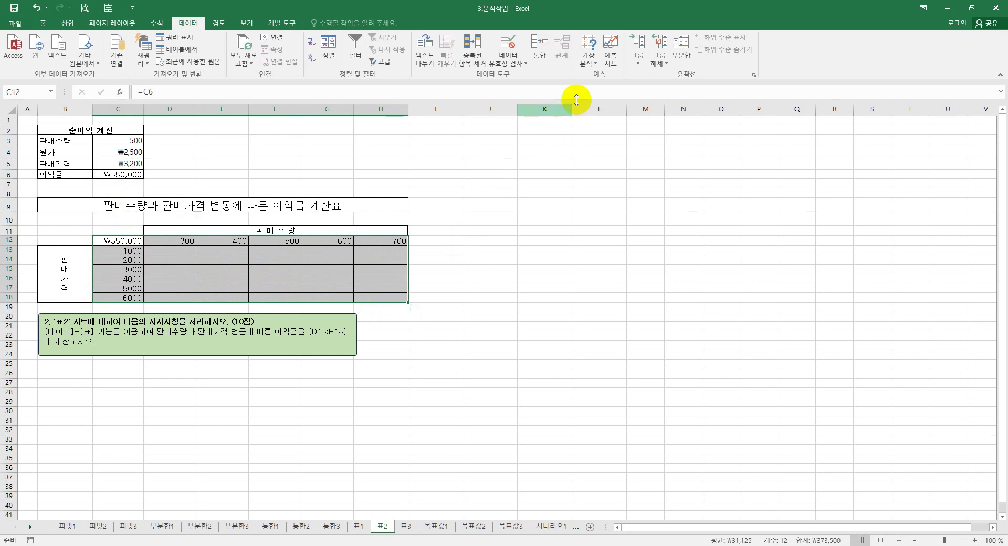
left_click(588, 58)
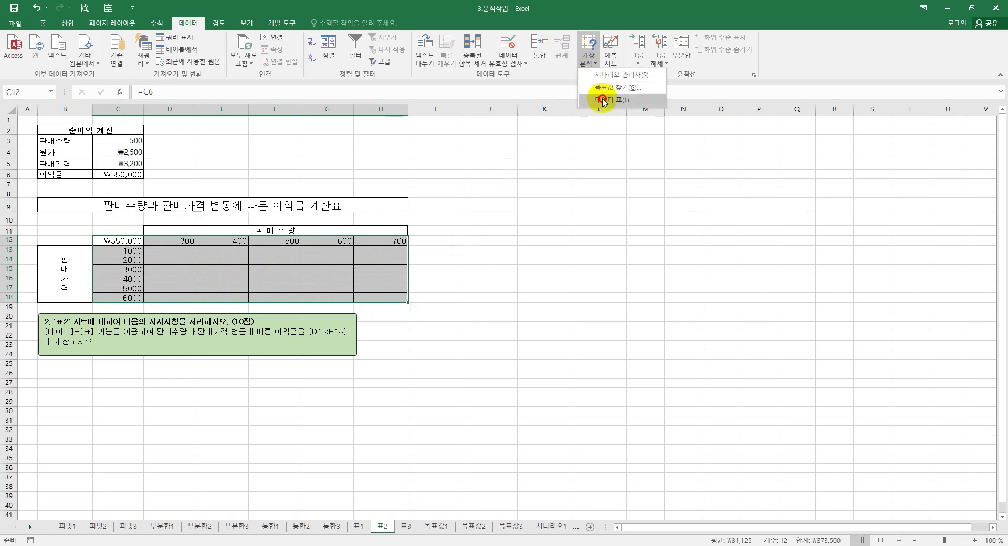
left_click(603, 101)
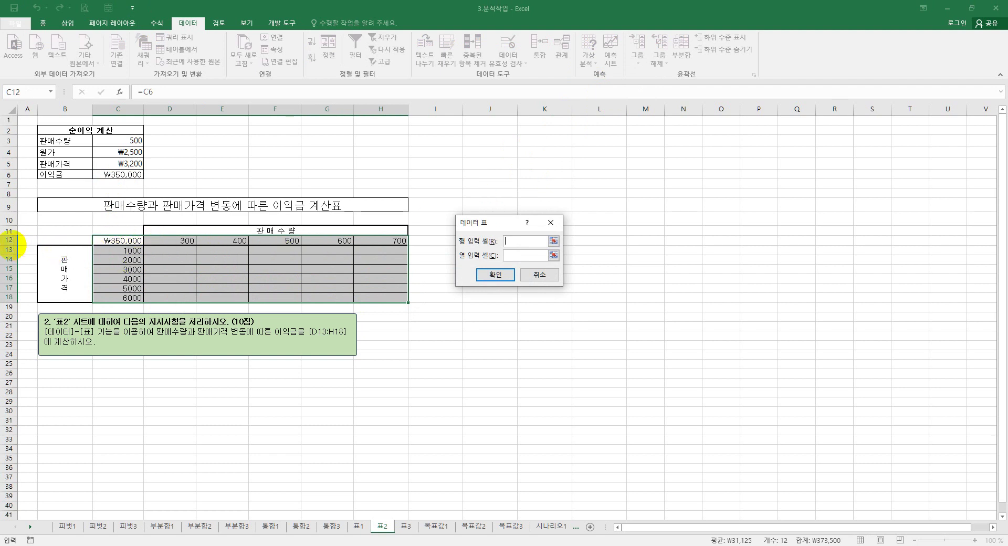
mouse_move(8, 233)
left_mouse_down()
mouse_move(291, 250)
mouse_move(412, 246)
left_mouse_up()
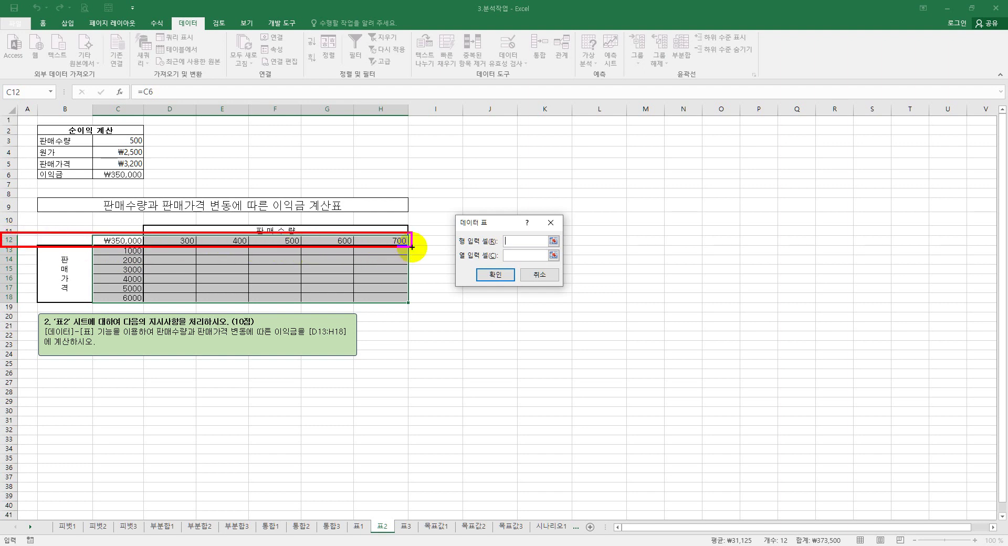
left_click_drag(94, 104, 144, 303)
mouse_move(127, 119)
left_mouse_down()
mouse_move(101, 109)
mouse_move(127, 102)
mouse_move(130, 120)
left_mouse_up()
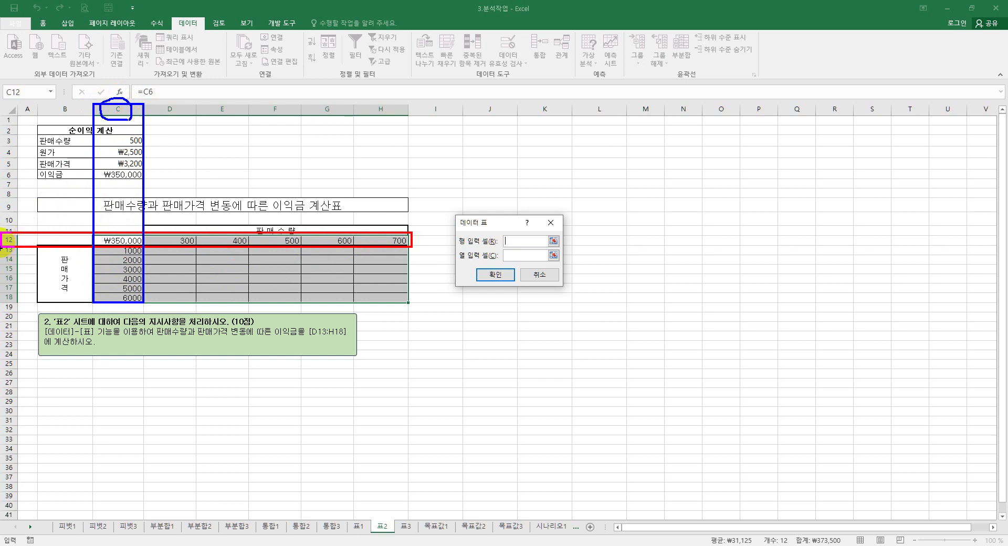
key("Escape")
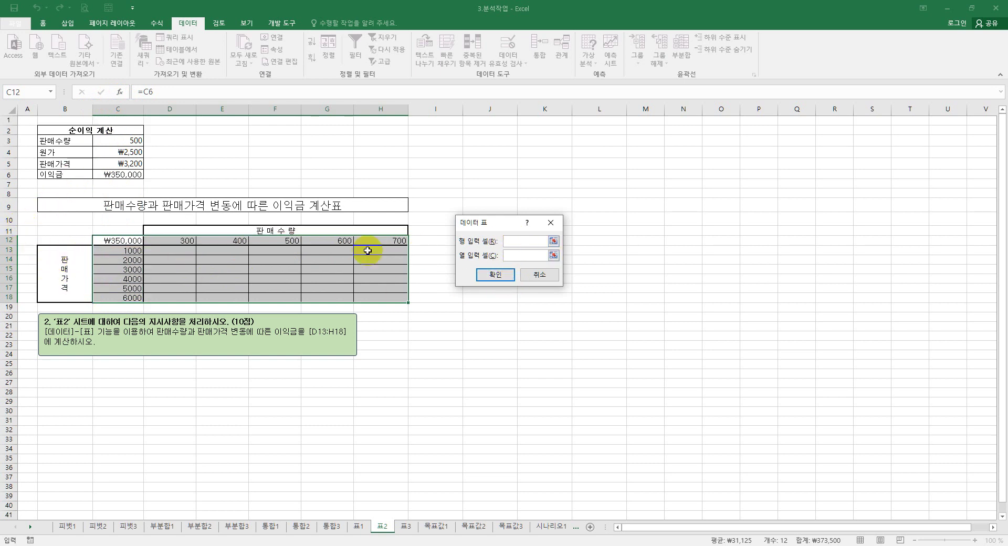
- Use $C$3 as the row input cell and $C$5 as the column input cell, and create the profit data table
left_click(125, 140)
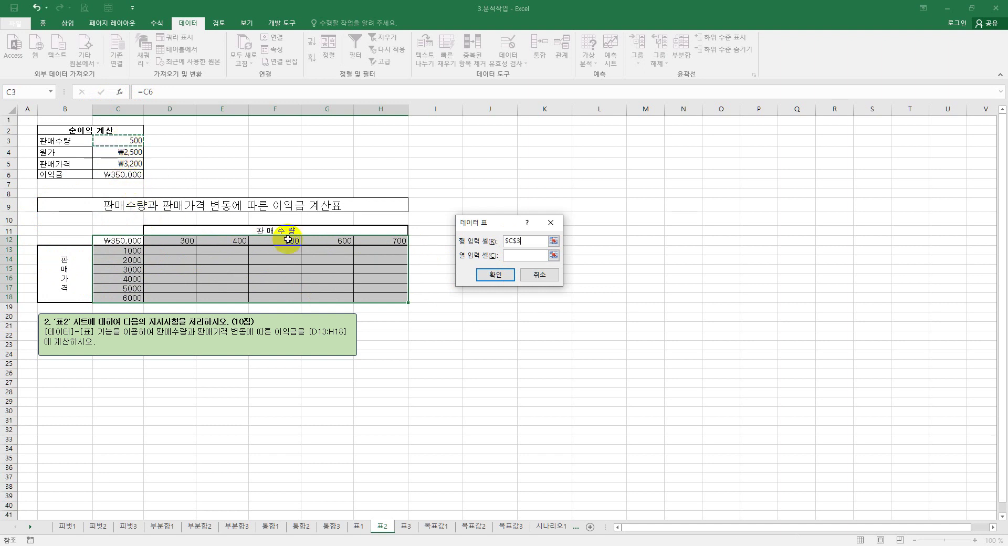
left_click(508, 257)
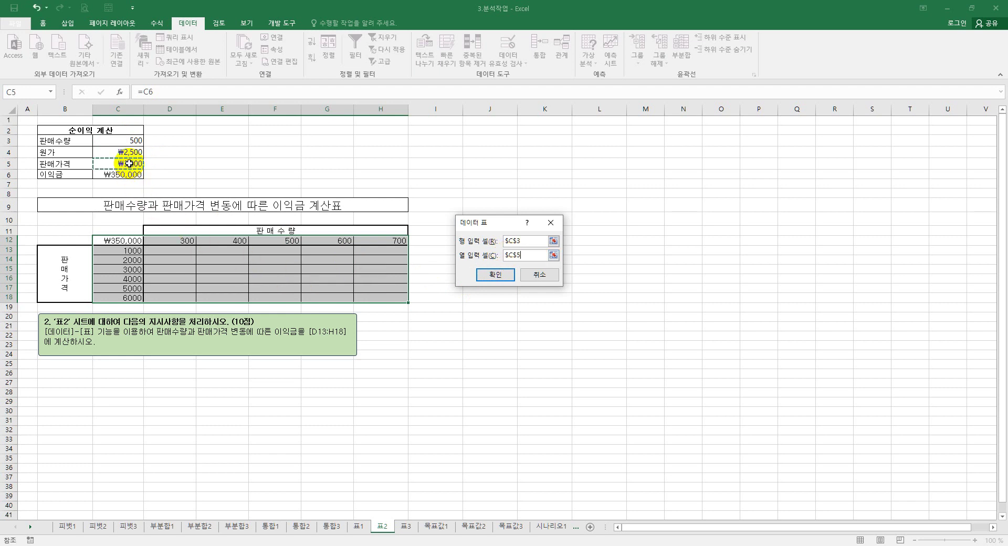
left_click(492, 275)
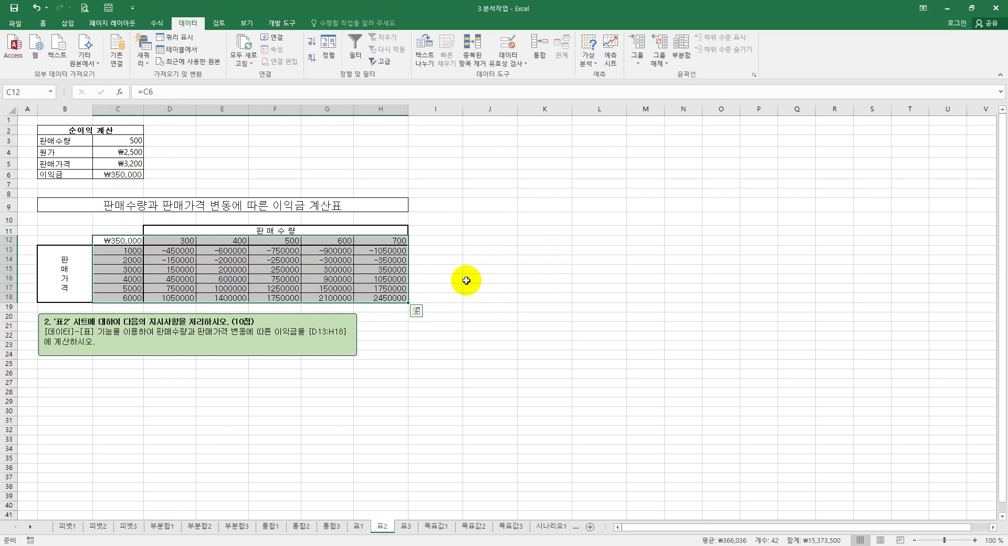
- On the 표3 sheet, link the corner cell B10 of the salary and bonus rate table to the total bonus with =B6
left_click(407, 526)
left_click(453, 385)
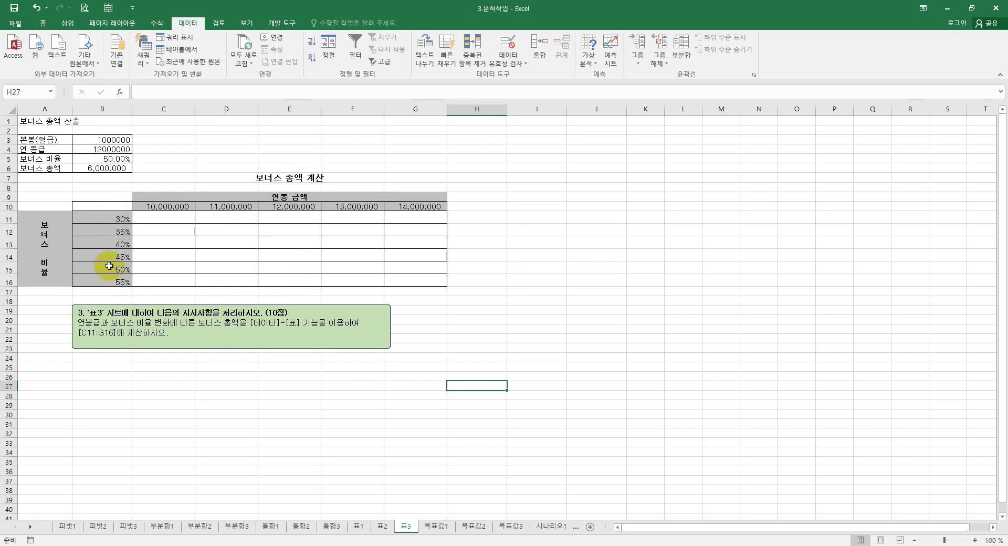
left_click(115, 208)
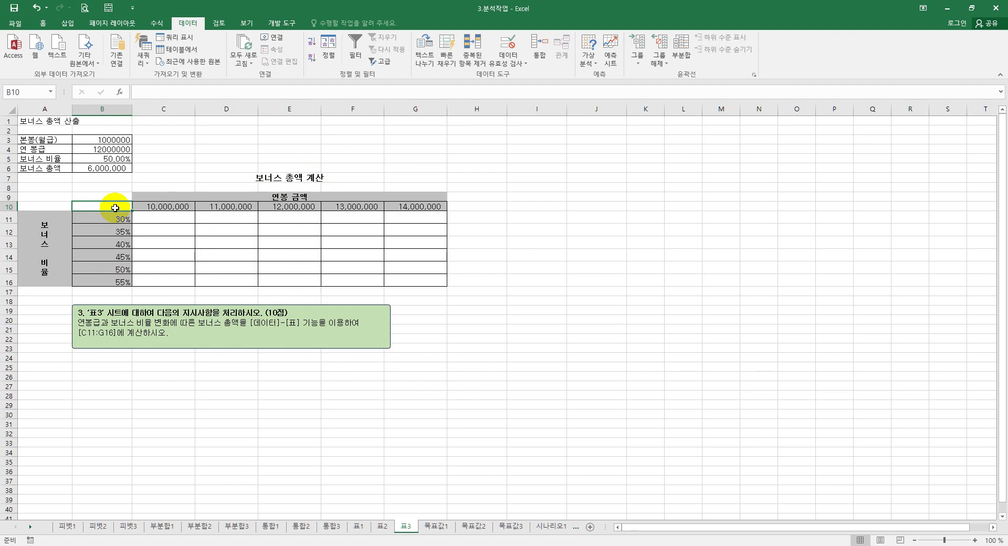
type("=")
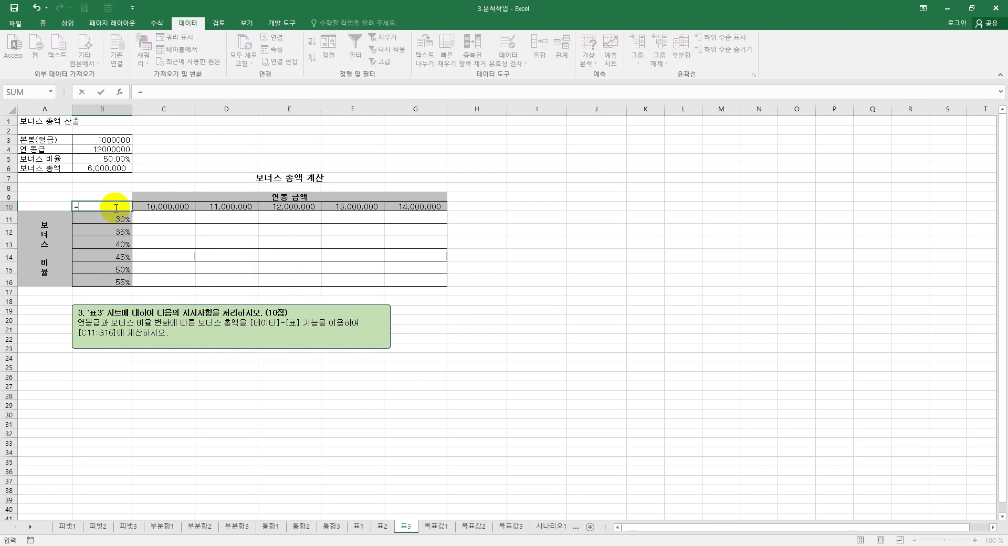
left_click(120, 168)
key("Return")
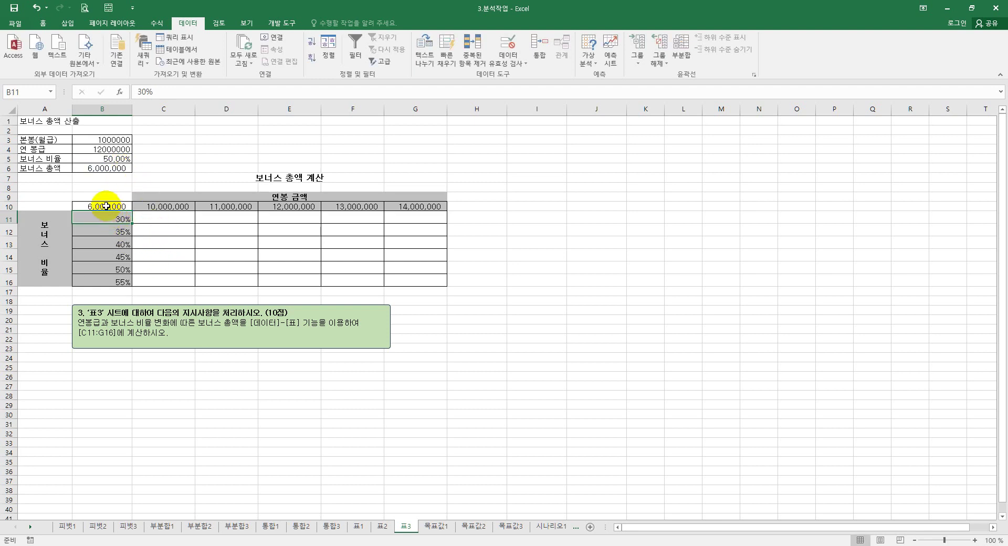
- Create a what-if data table over B10:G16 with $B$4 as the row input cell and $B$5 as the column input cell
left_click_drag(106, 206, 412, 279)
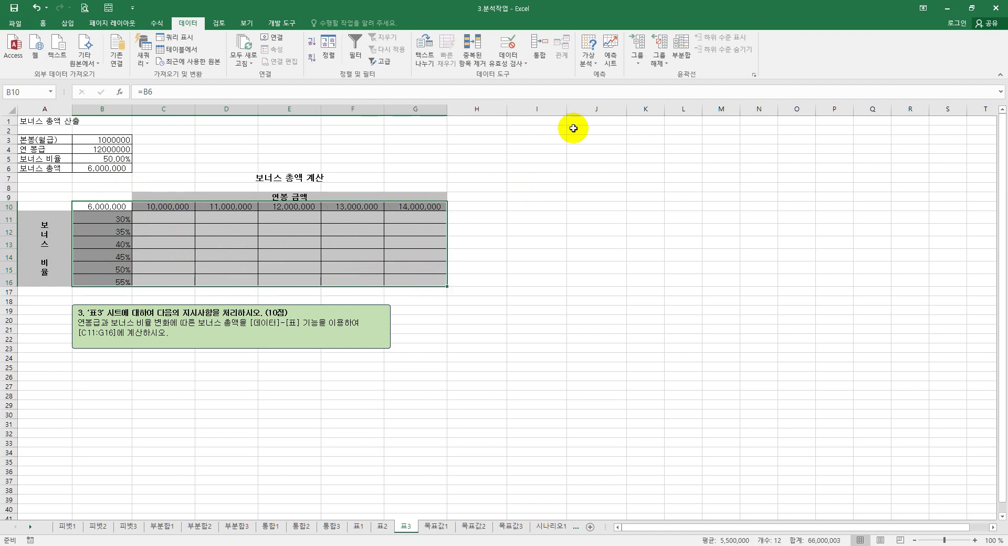
left_click(589, 63)
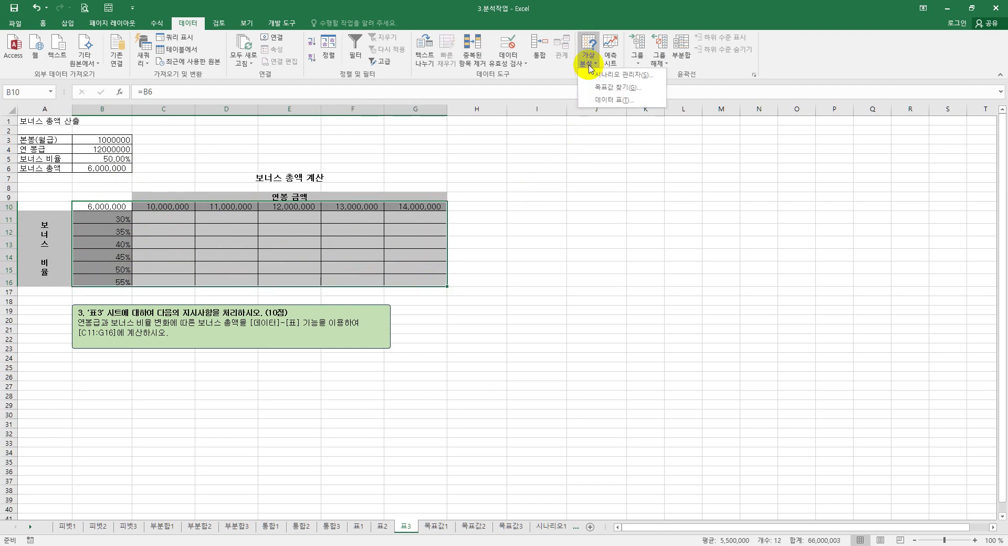
left_click(612, 100)
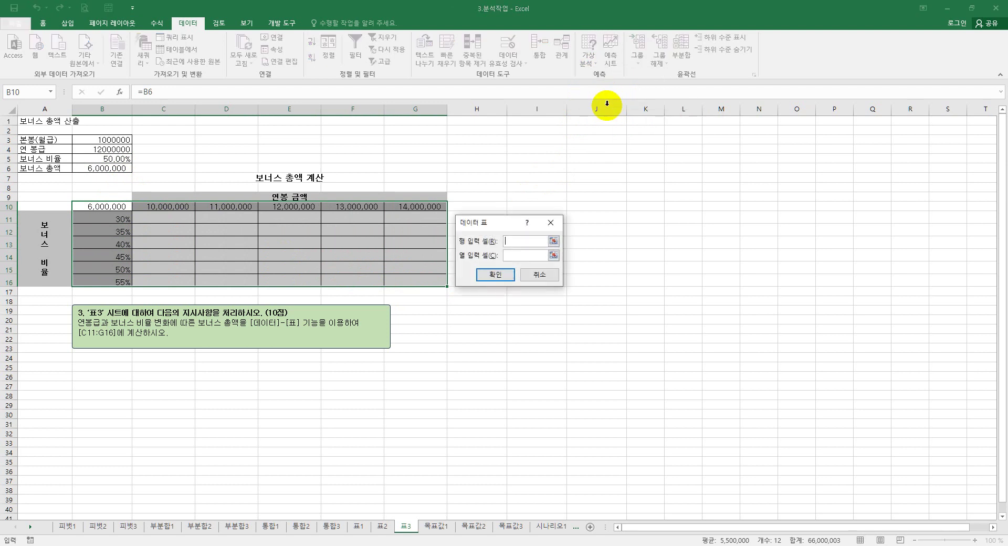
left_click_drag(462, 223, 521, 223)
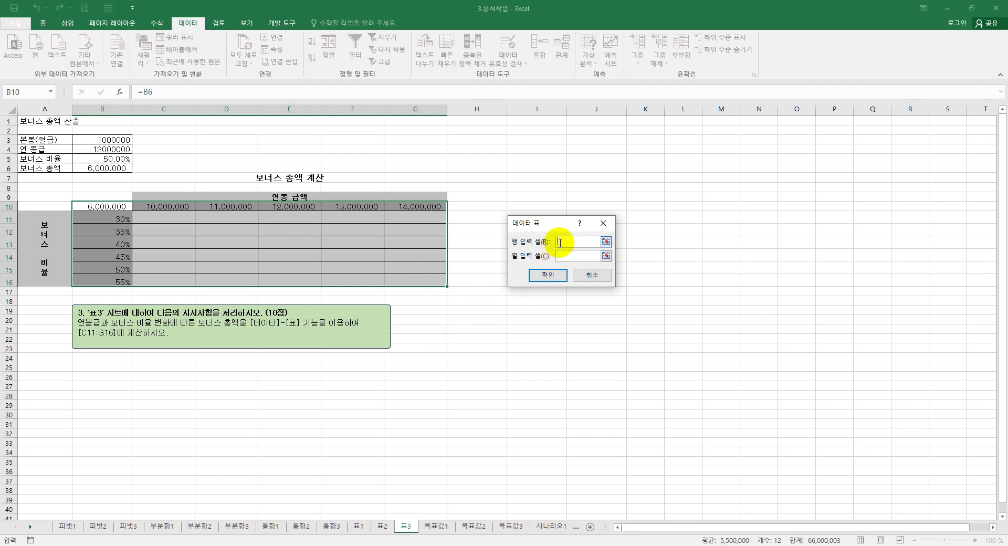
left_click(119, 149)
left_click(563, 255)
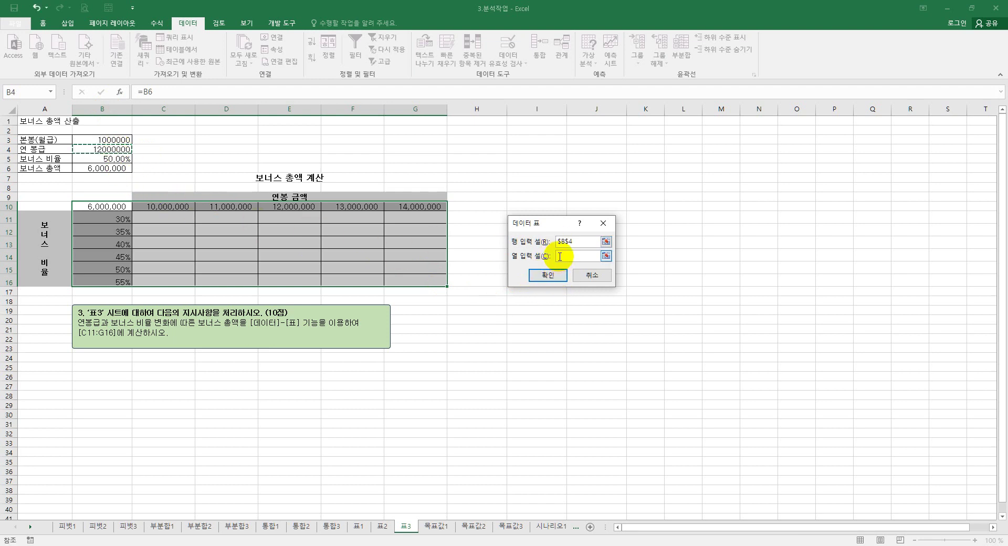
left_click(119, 161)
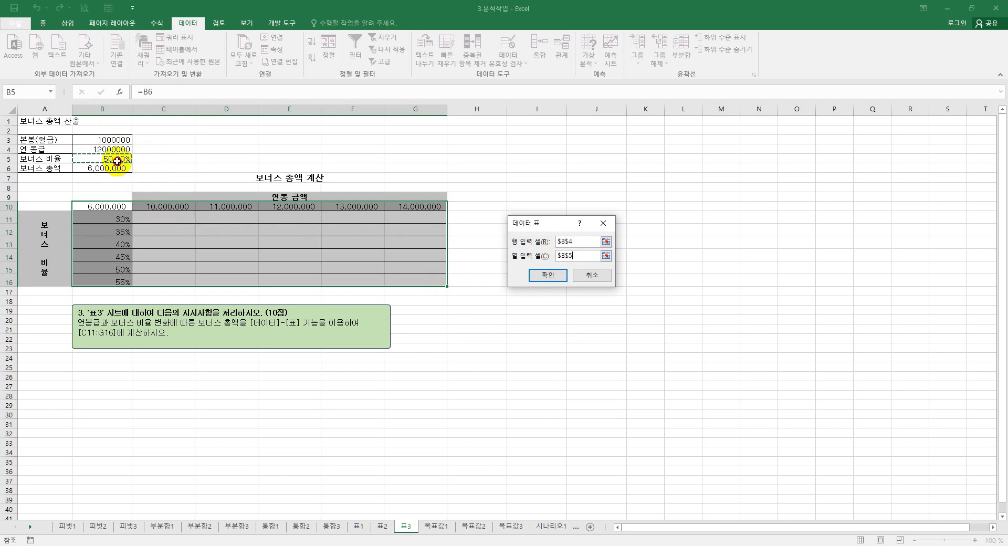
left_click(547, 275)
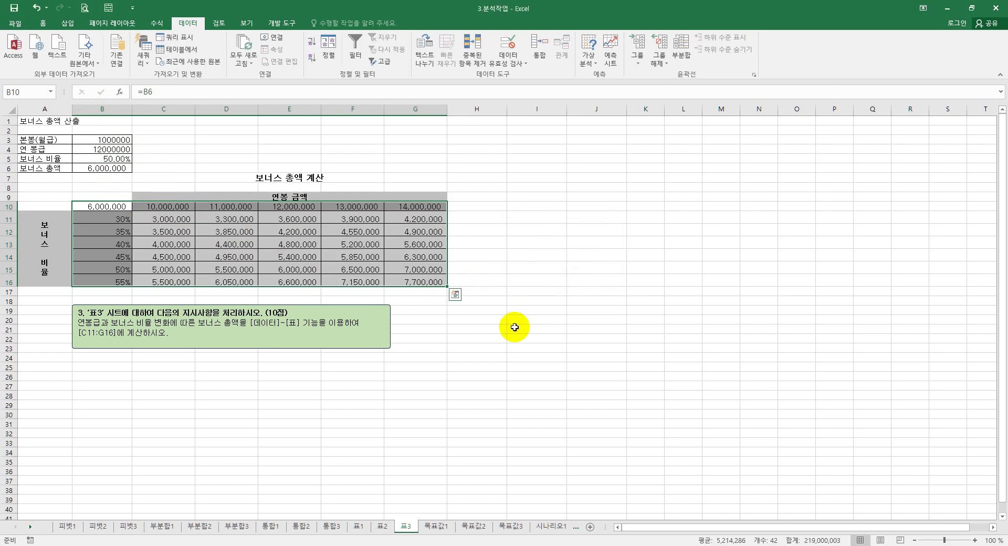